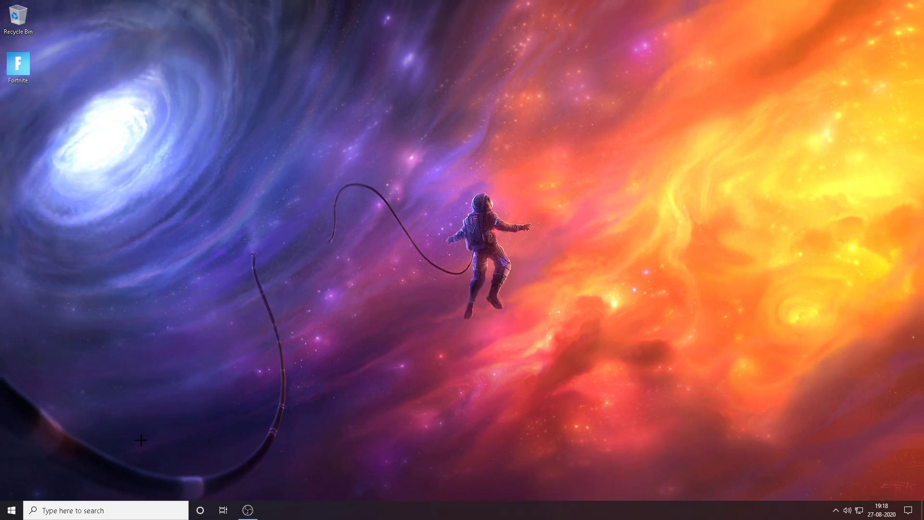
# - Search Windows for "create a restore point" and open the System Protection settings, moving their window towards the middle of the desktop
pyautogui.click(111, 510)
pyautogui.write('create a')
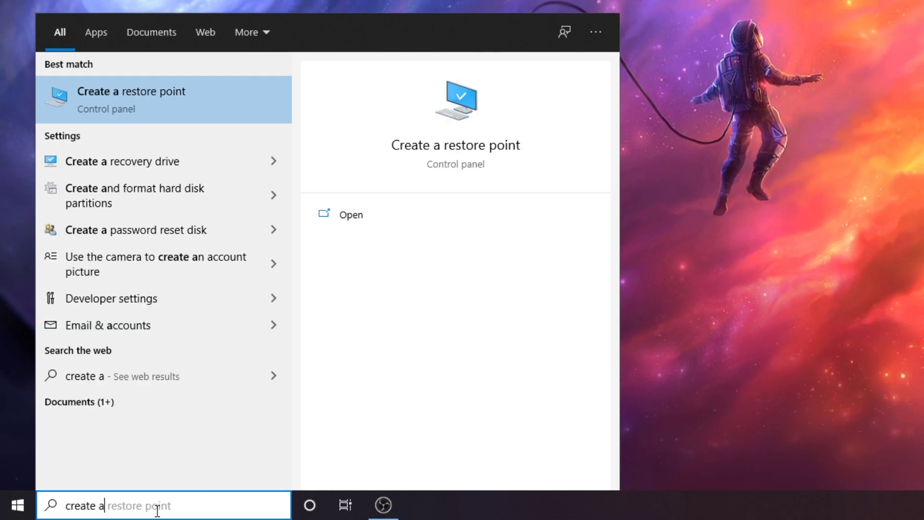
pyautogui.write(' restore point')
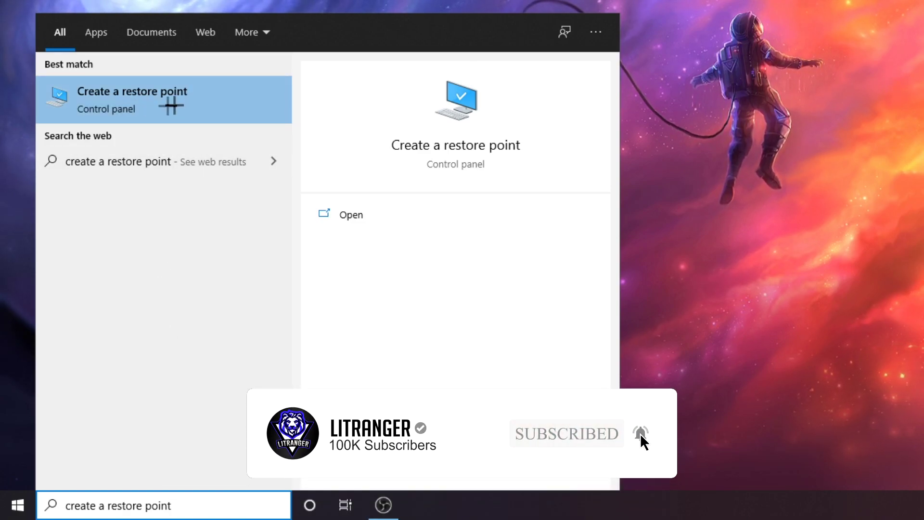
pyautogui.click(161, 106)
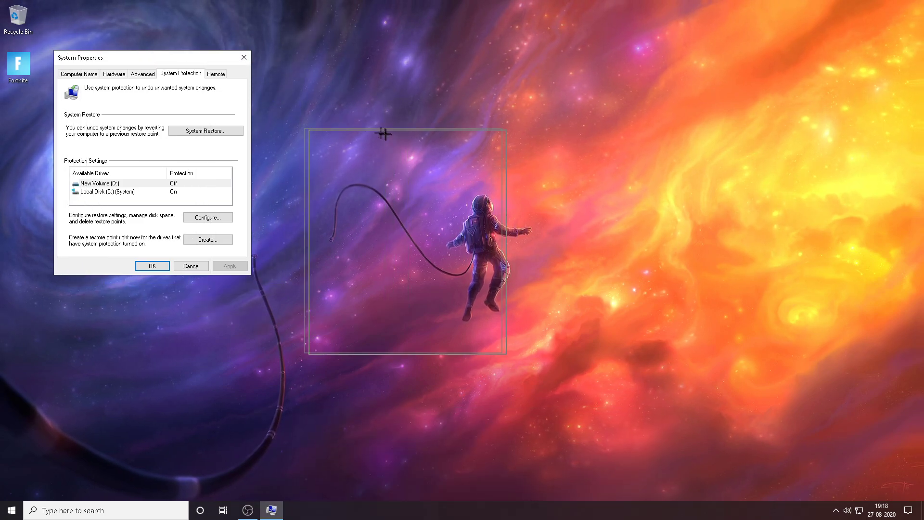
pyautogui.moveTo(457, 145); pyautogui.dragTo(454, 150)
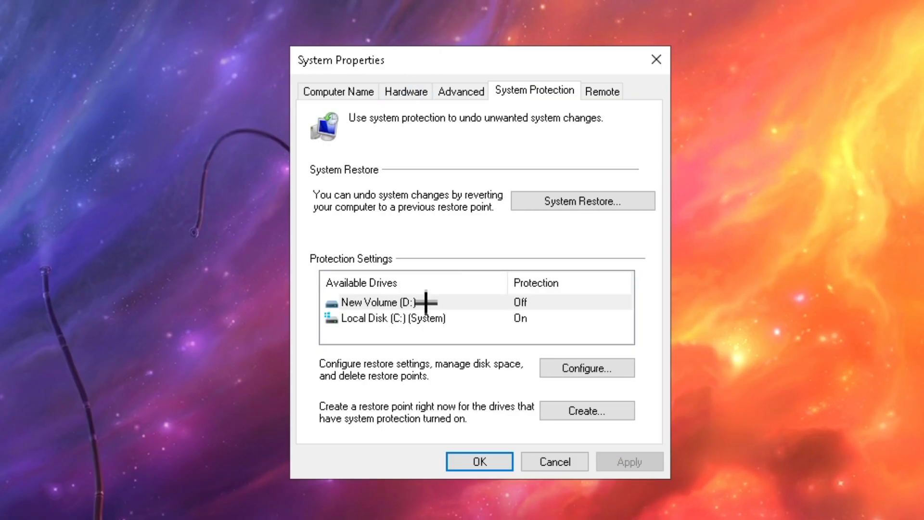
# - Create a restore point described as "season 4 fps boost" with Local Disk (C:) selected, and close System Properties
pyautogui.click(439, 319)
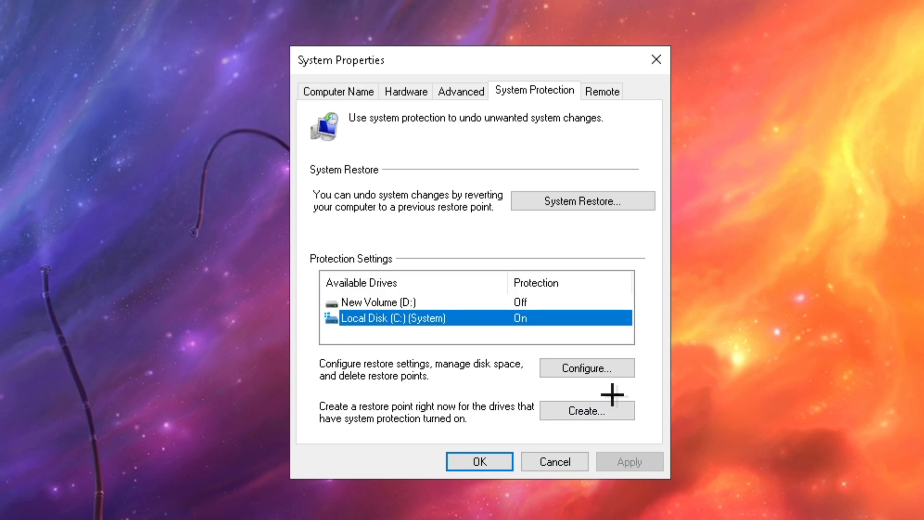
pyautogui.click(599, 415)
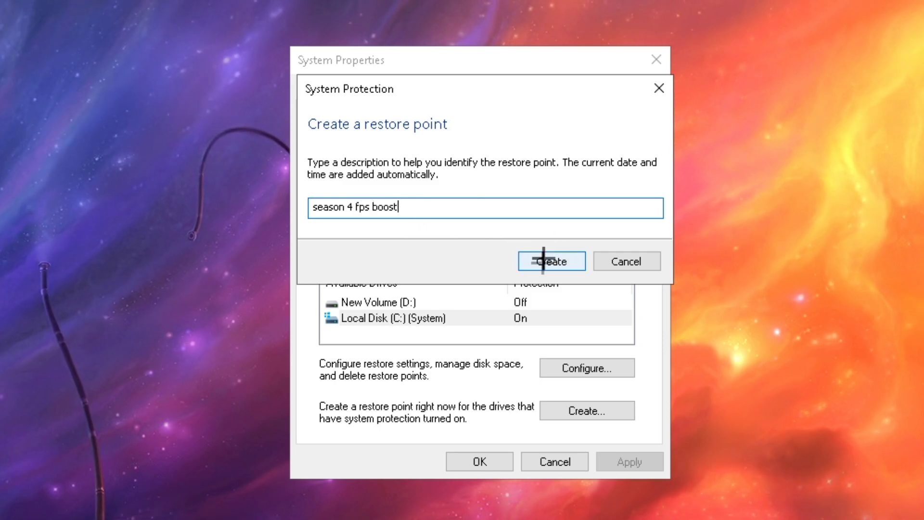
pyautogui.click(559, 260)
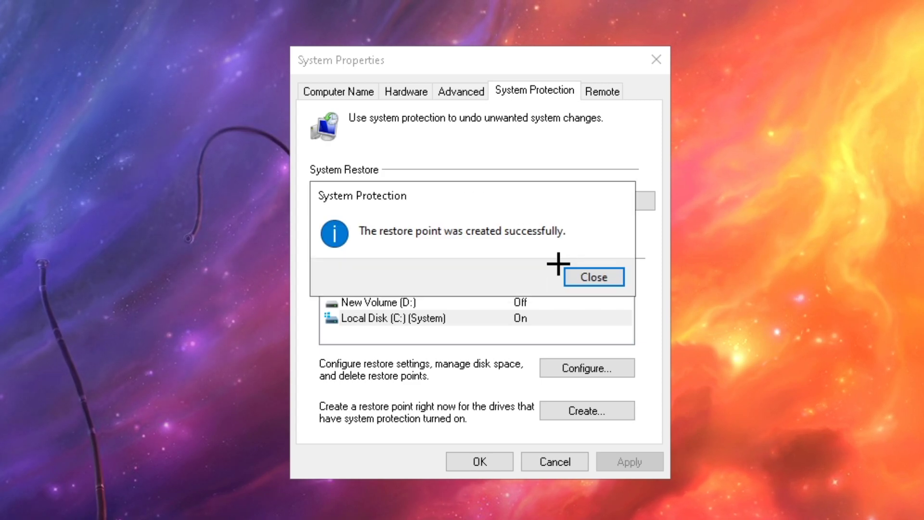
pyautogui.click(599, 276)
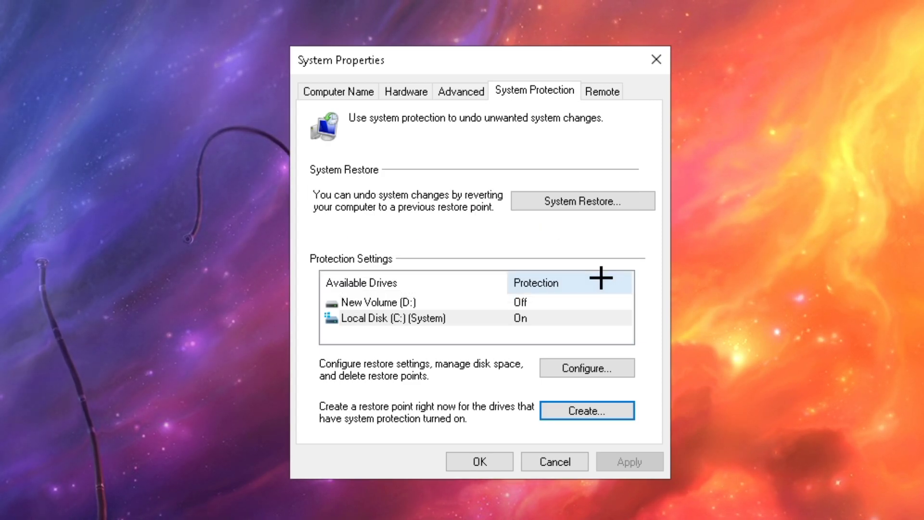
pyautogui.click(485, 461)
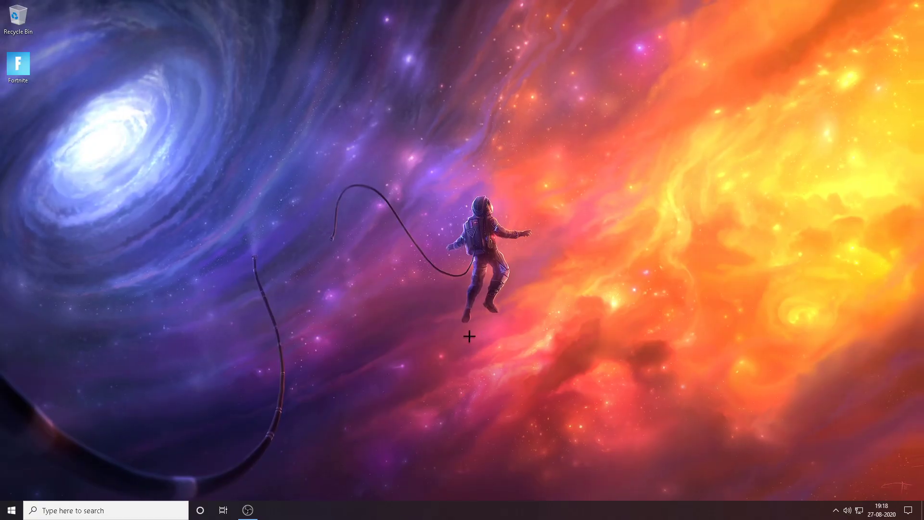
# - Paste the "Ch2 Season4 FPS Boost Pack by LitRanger" folder onto the desktop and open it
pyautogui.hotkey('ctrl', 'v')
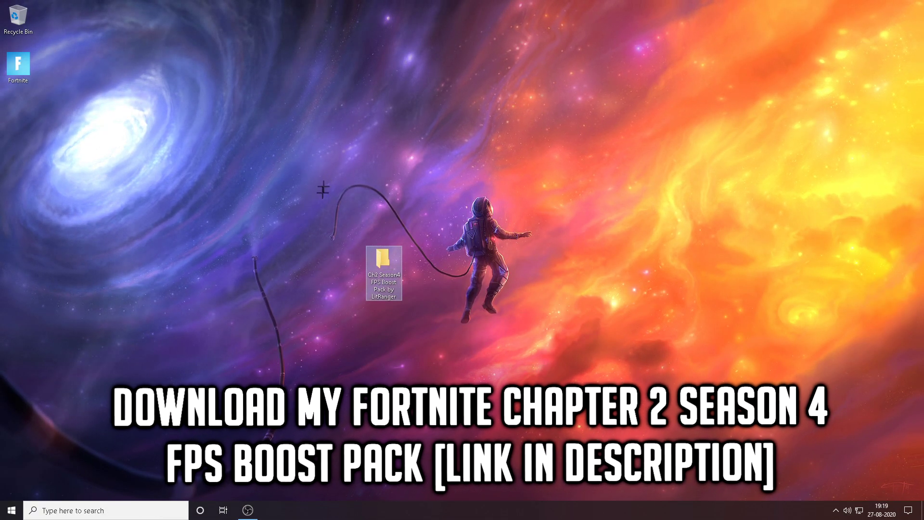
pyautogui.moveTo(329, 196); pyautogui.dragTo(360, 288)
pyautogui.doubleClick(388, 263)
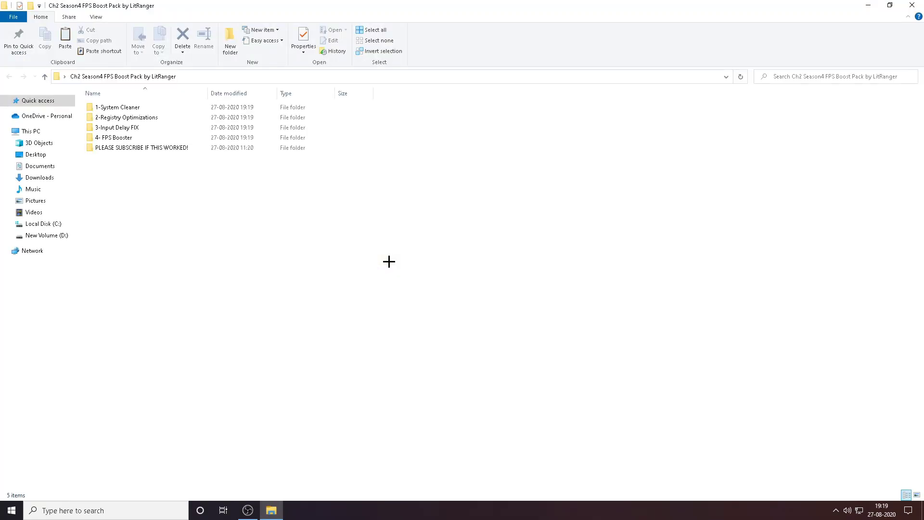
pyautogui.moveTo(338, 196); pyautogui.dragTo(153, 91)
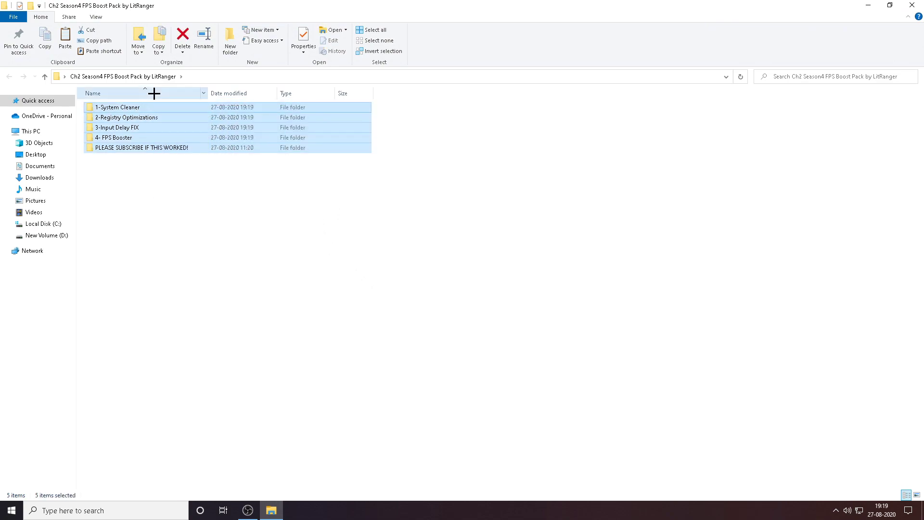
pyautogui.click(169, 165)
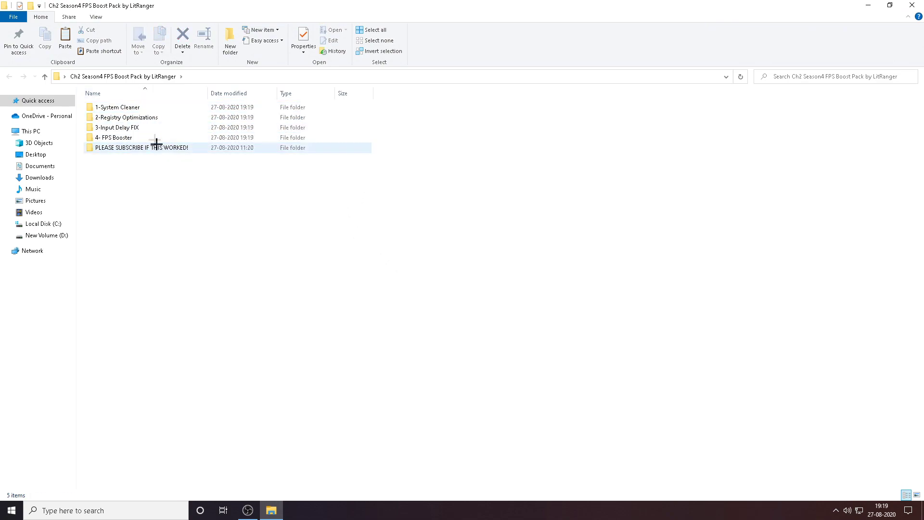
# - Install CCleaner from the 1-System Cleaner folder in English with the default install options, and close the folder window
pyautogui.doubleClick(131, 107)
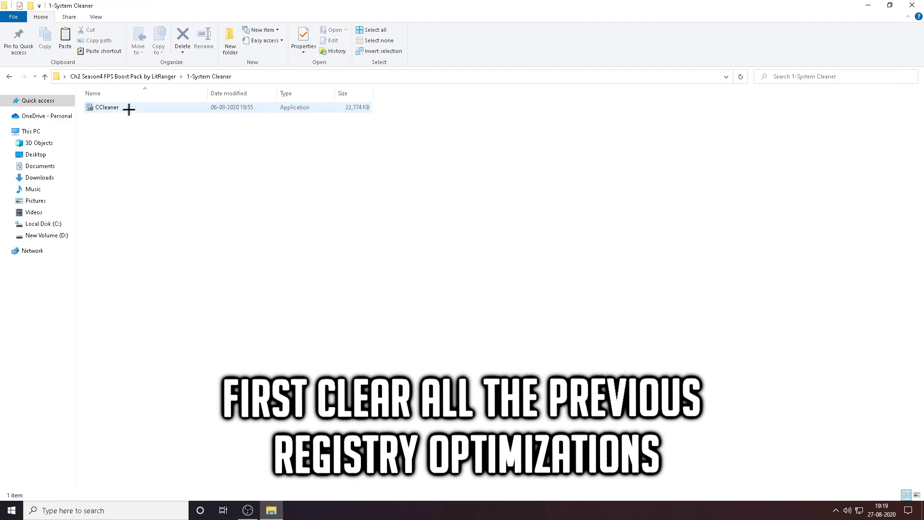
pyautogui.doubleClick(128, 106)
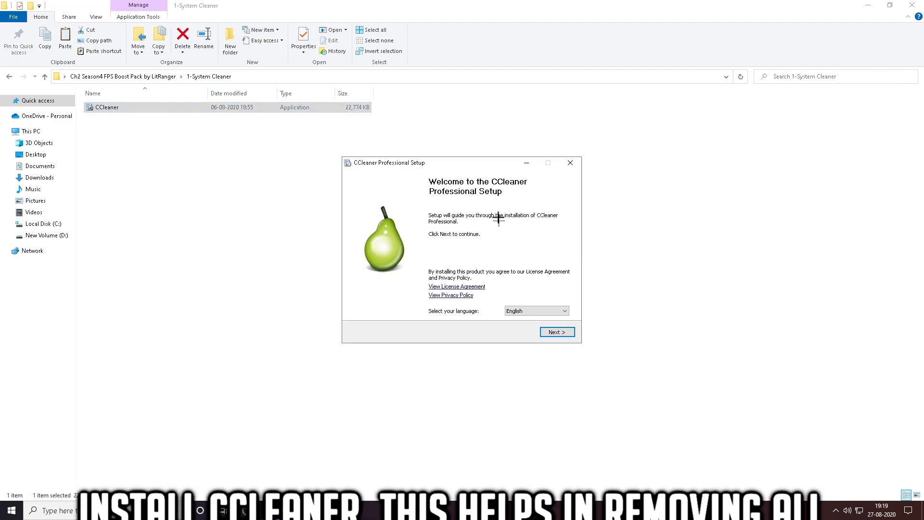
pyautogui.click(553, 331)
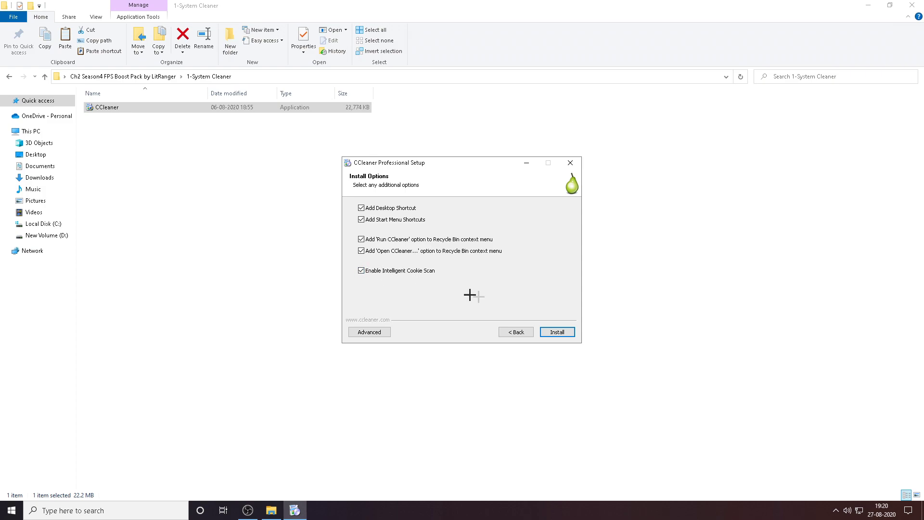
pyautogui.click(559, 333)
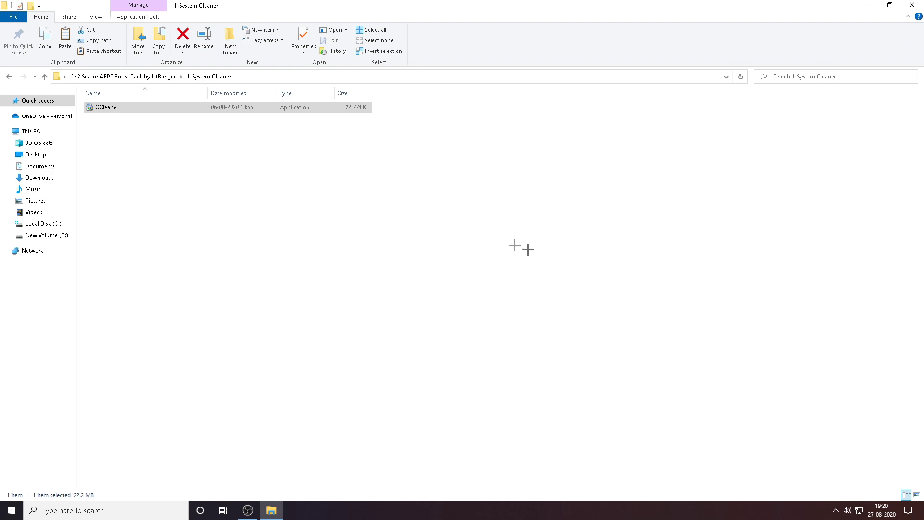
pyautogui.click(463, 275)
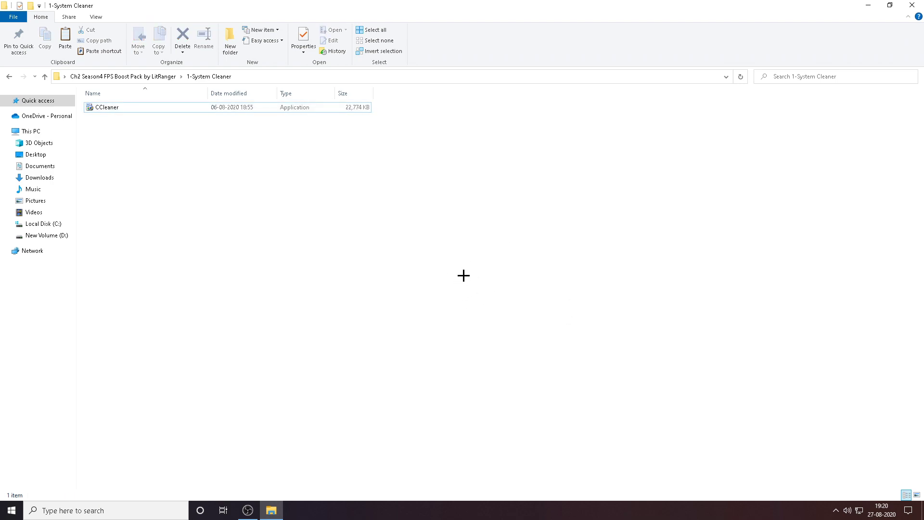
pyautogui.click(908, 4)
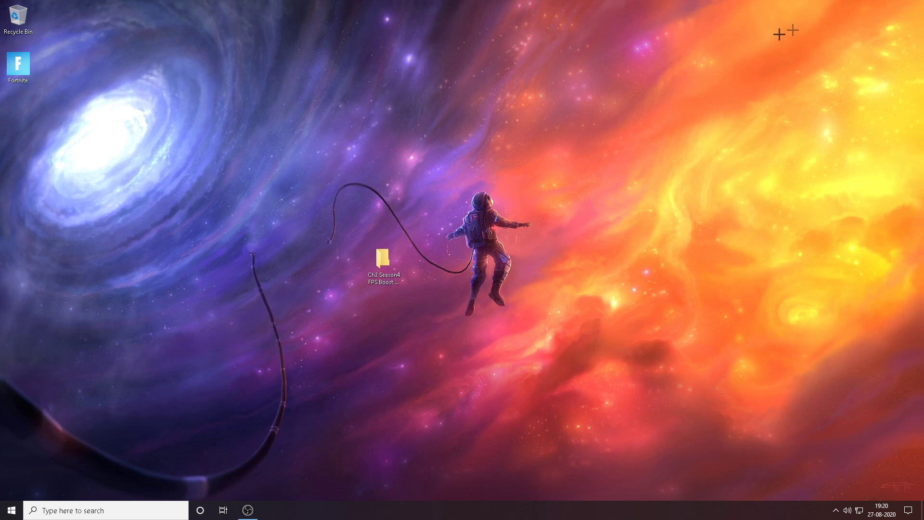
# - Search Windows for "ccleaner", launch CCleaner and cancel its license key prompt
pyautogui.click(129, 508)
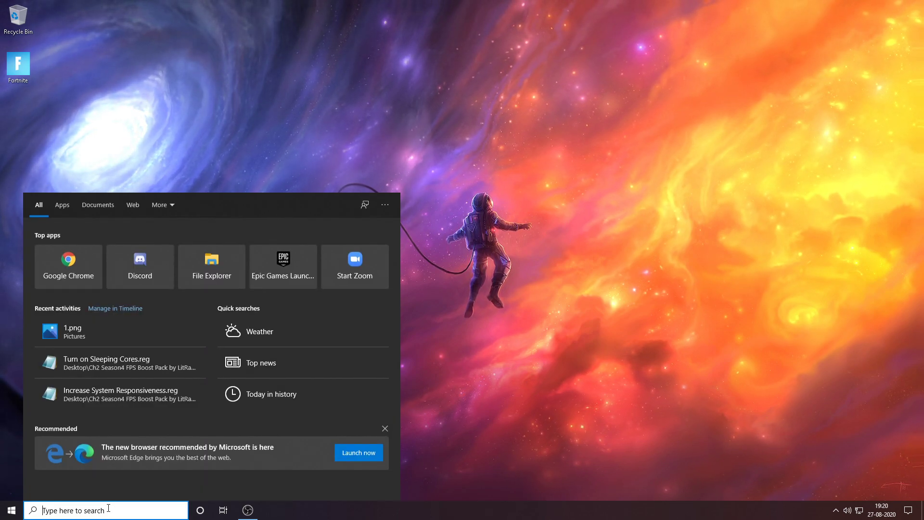
pyautogui.write('ccleaner')
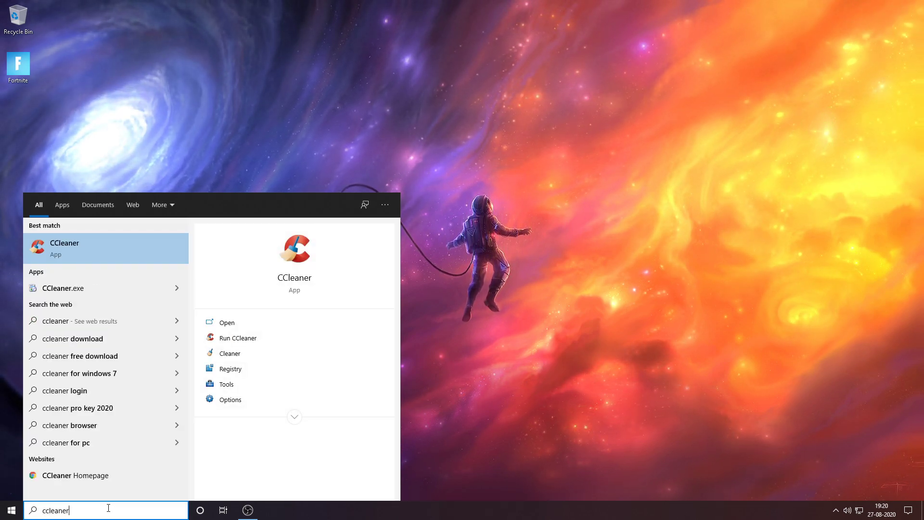
pyautogui.click(109, 252)
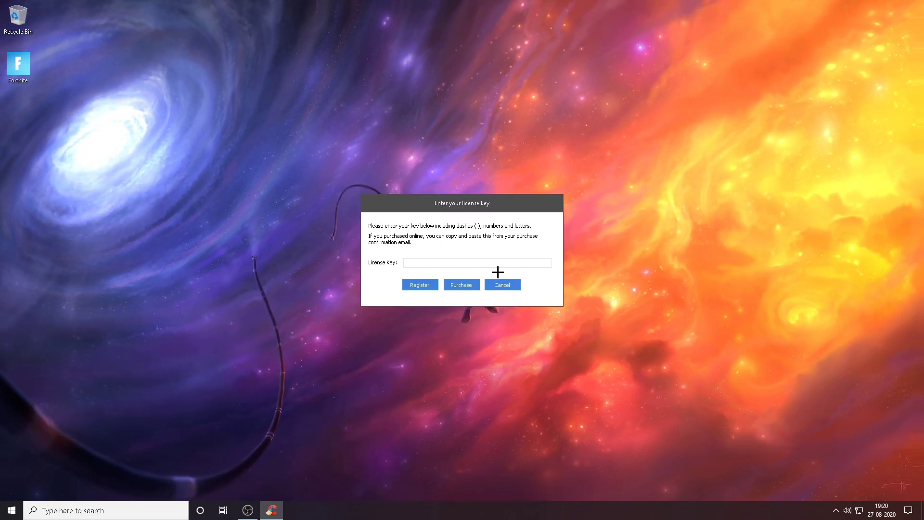
pyautogui.click(505, 286)
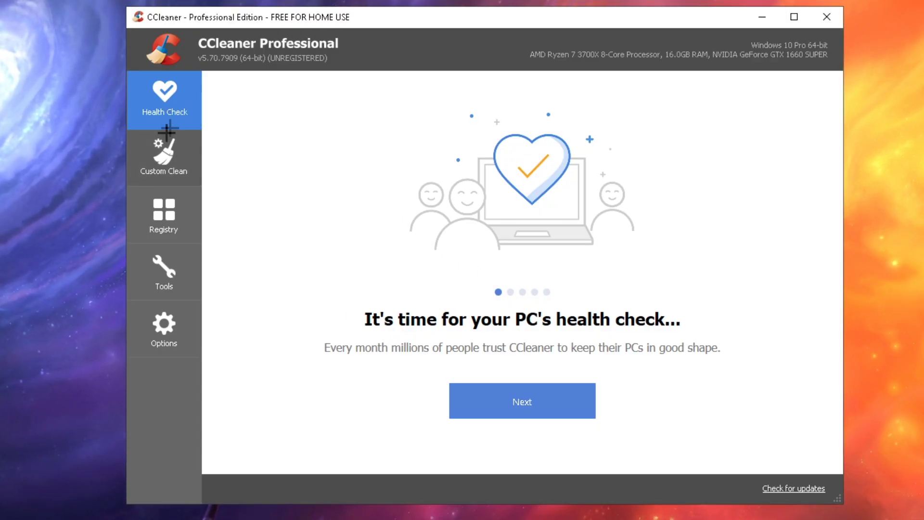
# - Scan the registry and fix all selected issues, saving the registry backup as cc_20200827_192041 in Documents
pyautogui.click(172, 208)
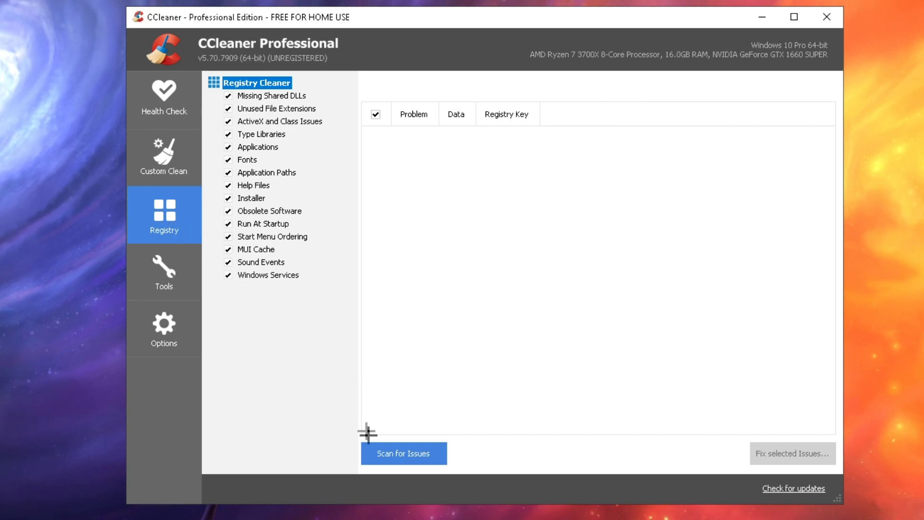
pyautogui.click(386, 453)
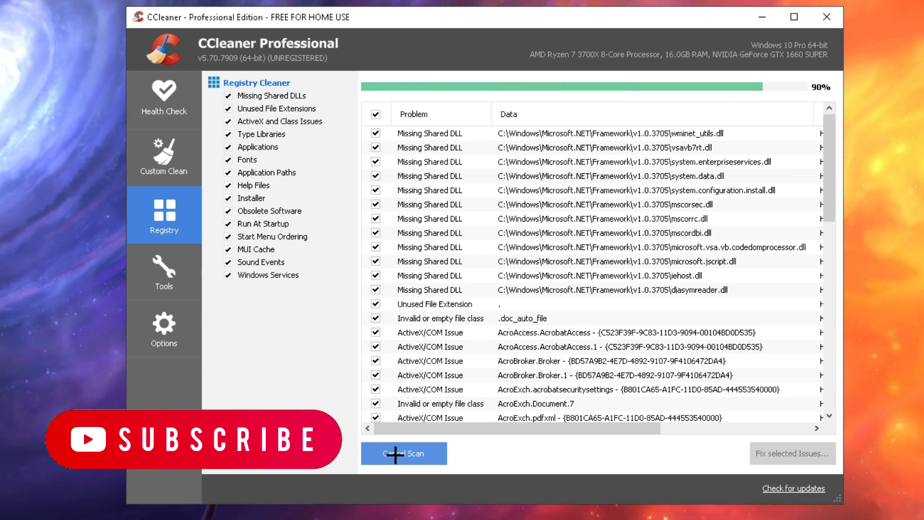
pyautogui.click(765, 453)
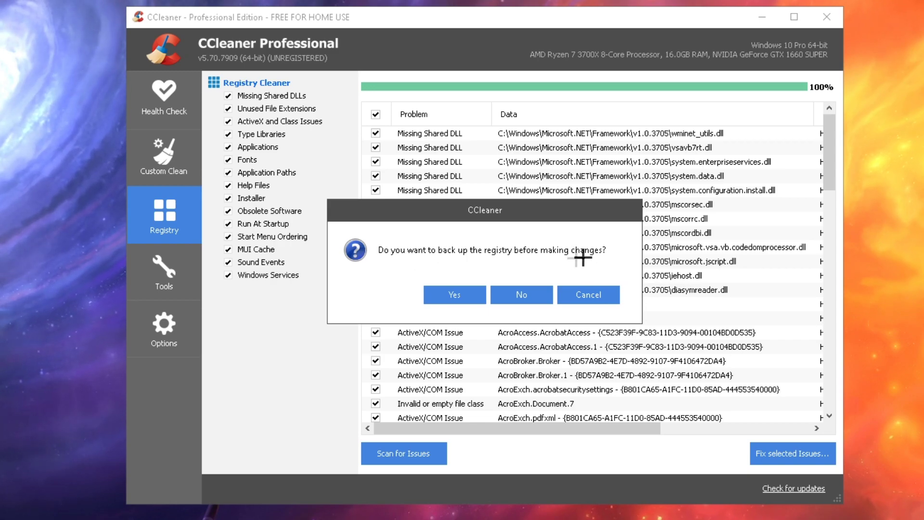
pyautogui.click(445, 292)
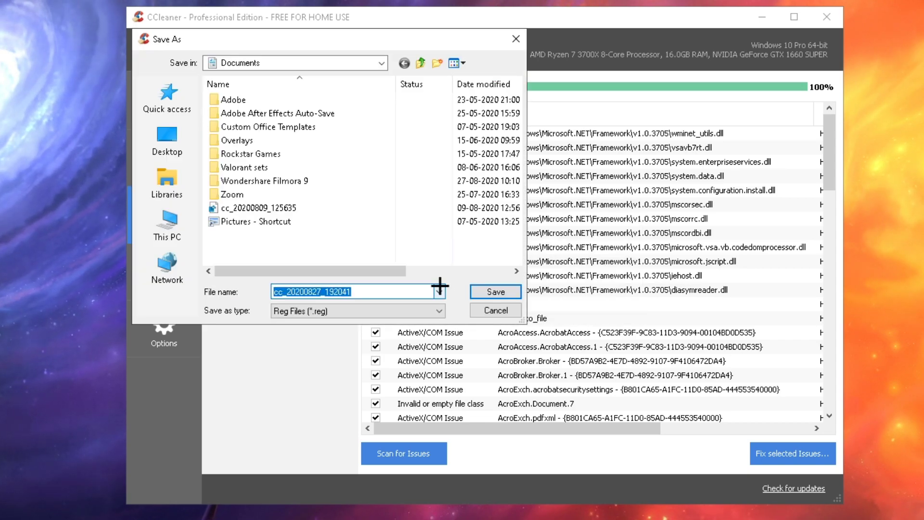
pyautogui.click(493, 292)
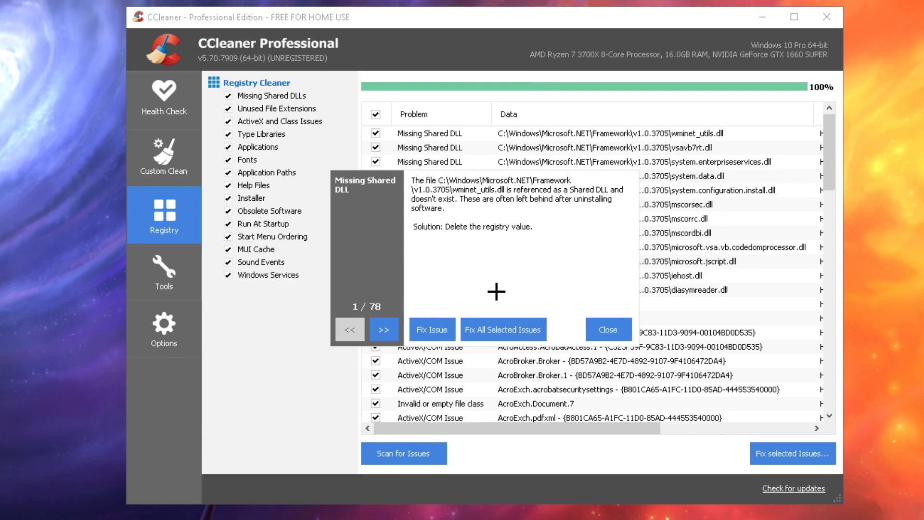
pyautogui.click(500, 322)
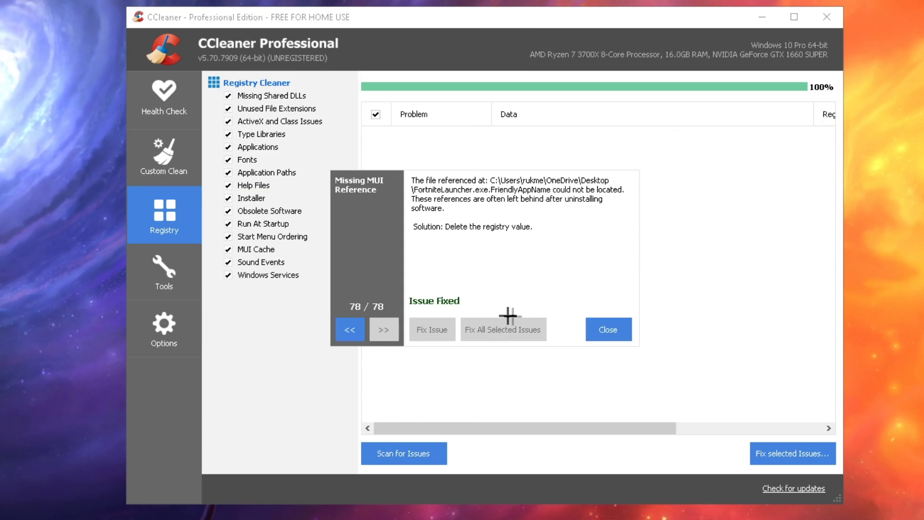
pyautogui.click(609, 328)
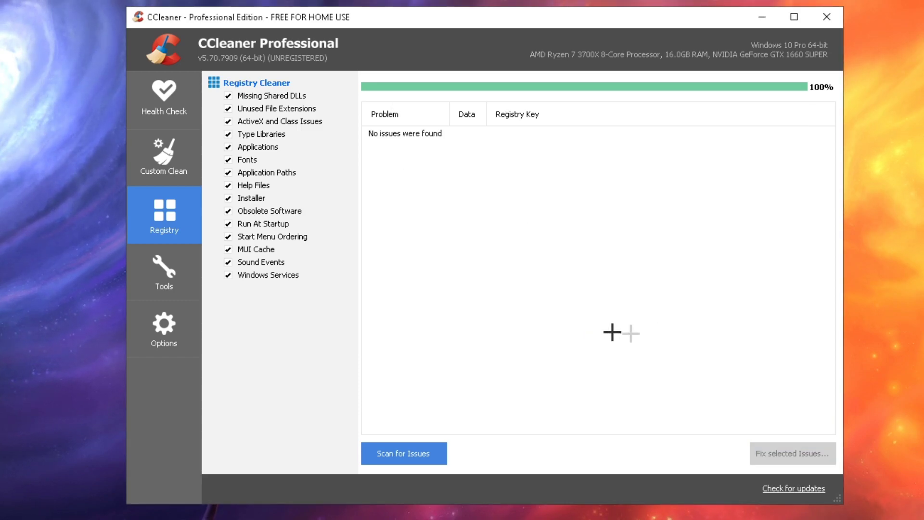
# - Analyze the system with Custom Clean, delete the selected files with the cleaner, and close CCleaner
pyautogui.click(193, 166)
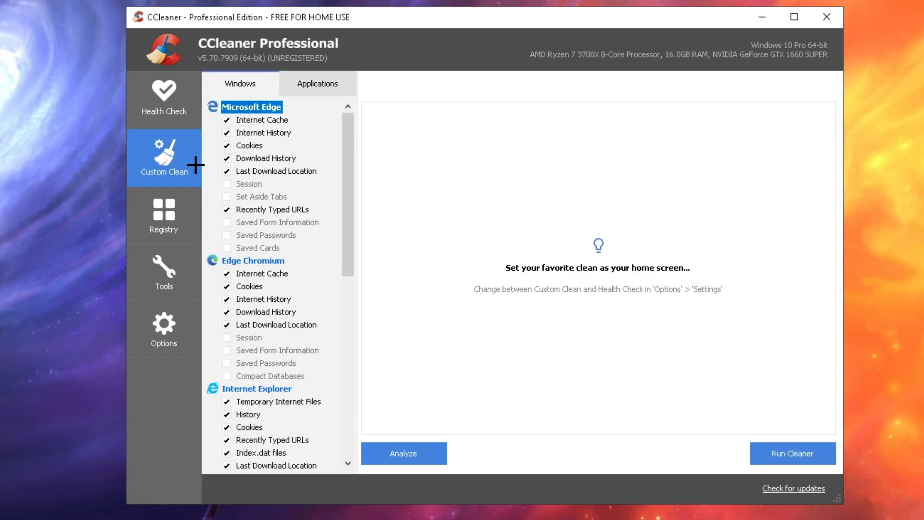
pyautogui.click(396, 451)
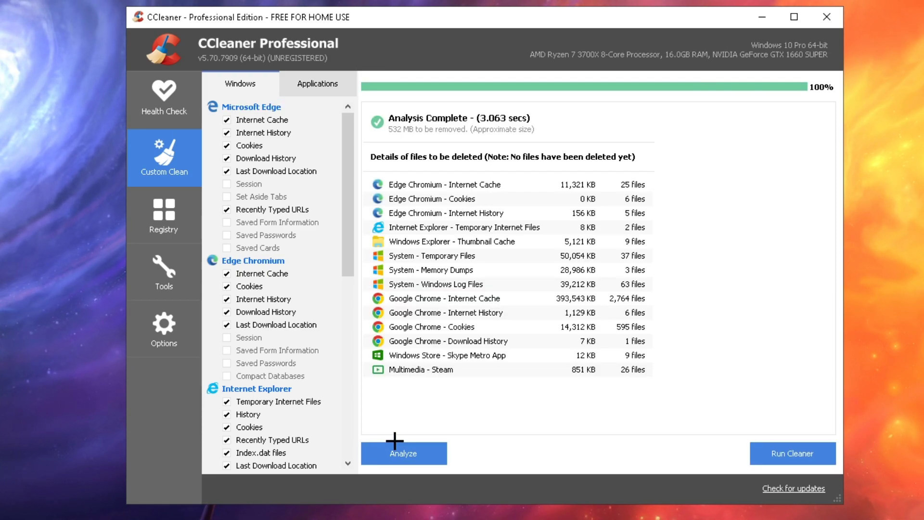
pyautogui.click(795, 455)
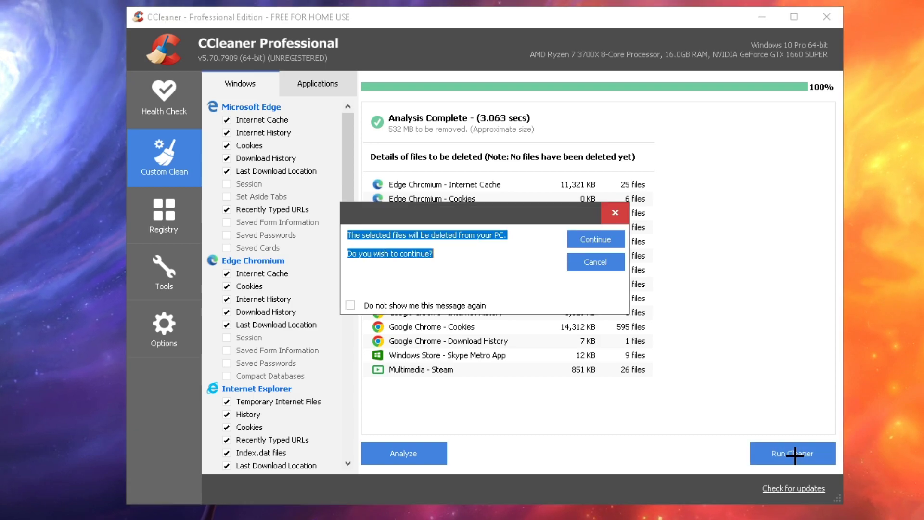
pyautogui.click(586, 245)
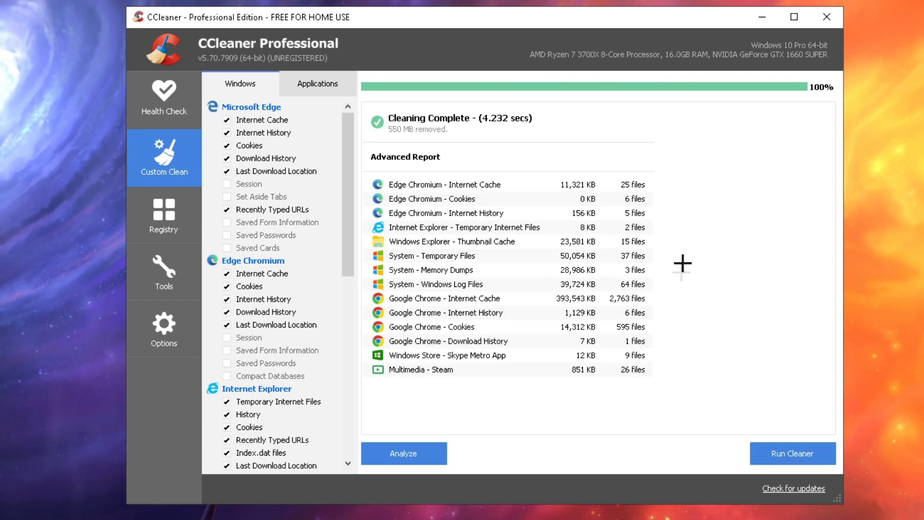
pyautogui.click(824, 17)
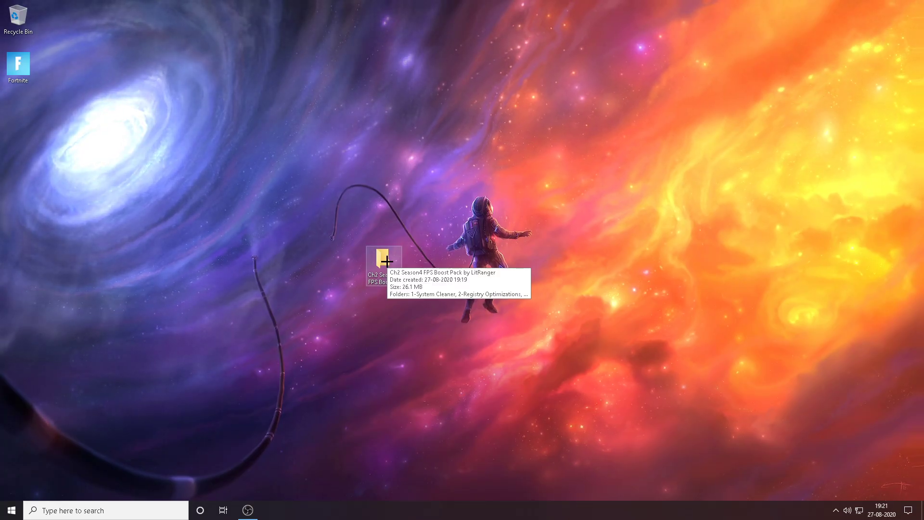
# - Open the 2-Registry Optimizations folder inside the Ch2 Season4 FPS Boost Pack folder on the desktop
pyautogui.doubleClick(381, 260)
pyautogui.click(140, 118)
pyautogui.doubleClick(141, 118)
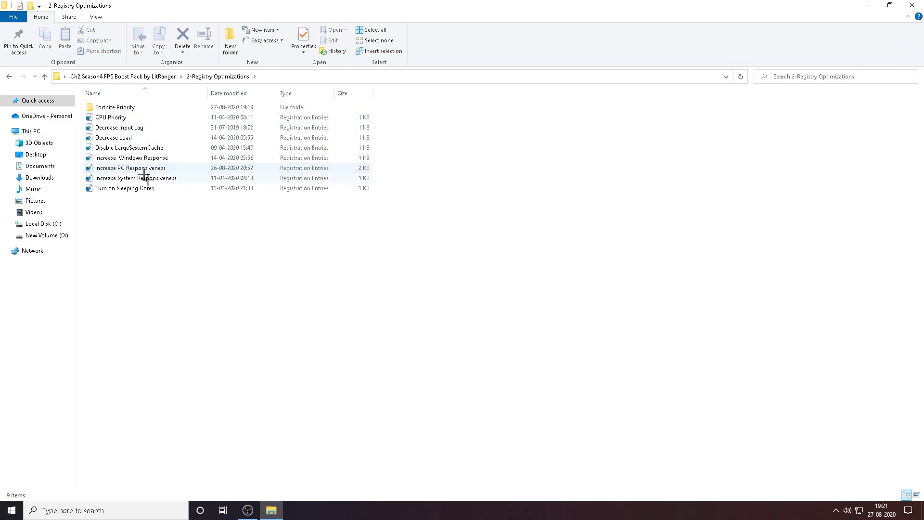
pyautogui.moveTo(240, 208); pyautogui.dragTo(124, 99)
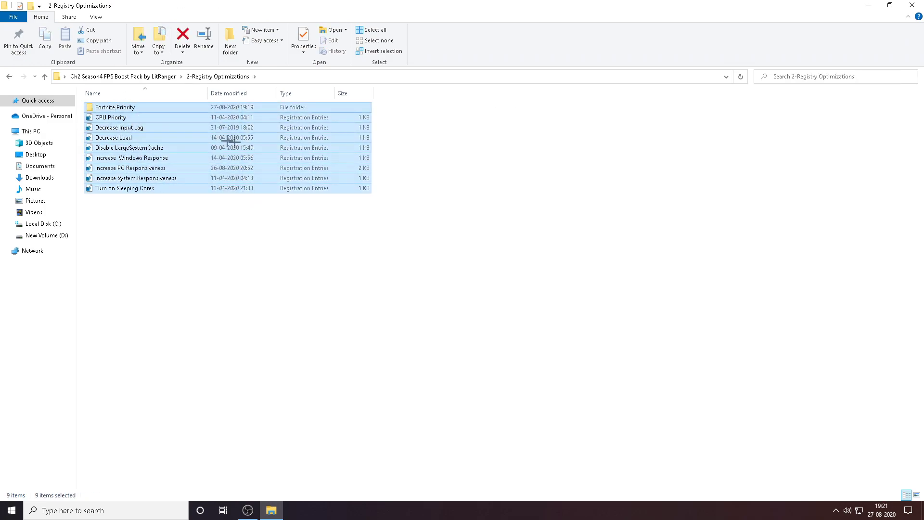
pyautogui.click(493, 175)
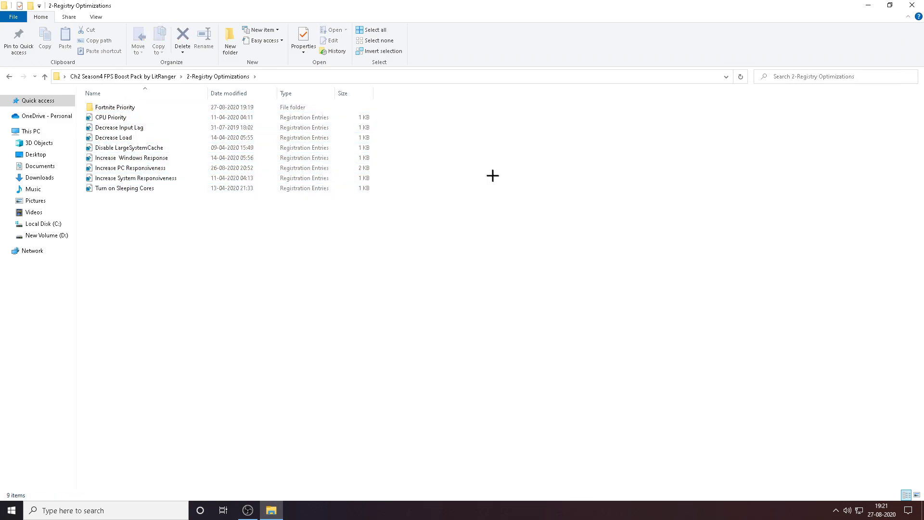
# - Add the Fortnite Normal Priority registry file from the Fortnite Priority subfolder to the registry
pyautogui.doubleClick(159, 109)
pyautogui.moveTo(182, 138); pyautogui.dragTo(173, 117)
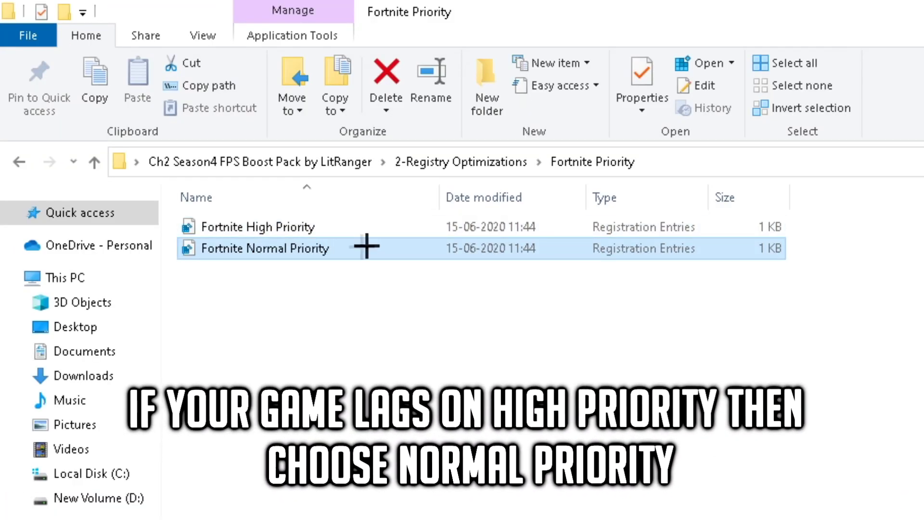
pyautogui.click(313, 230)
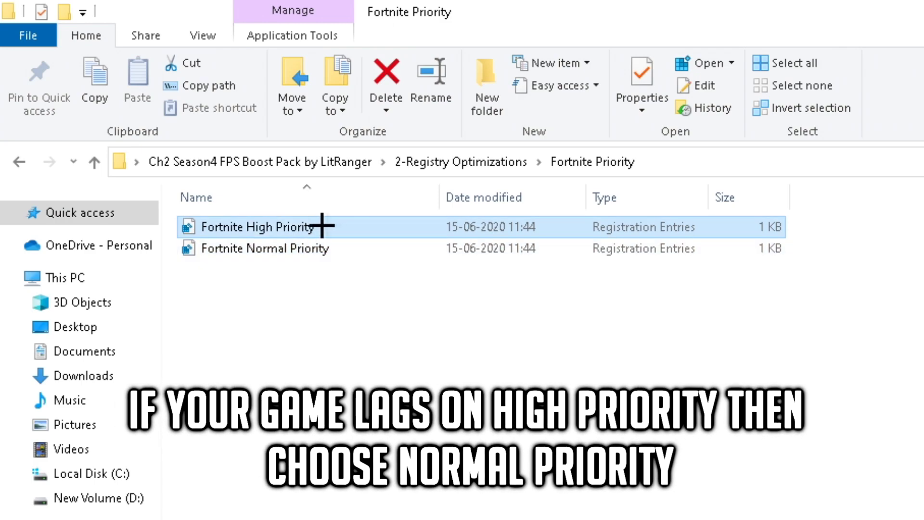
pyautogui.click(314, 245)
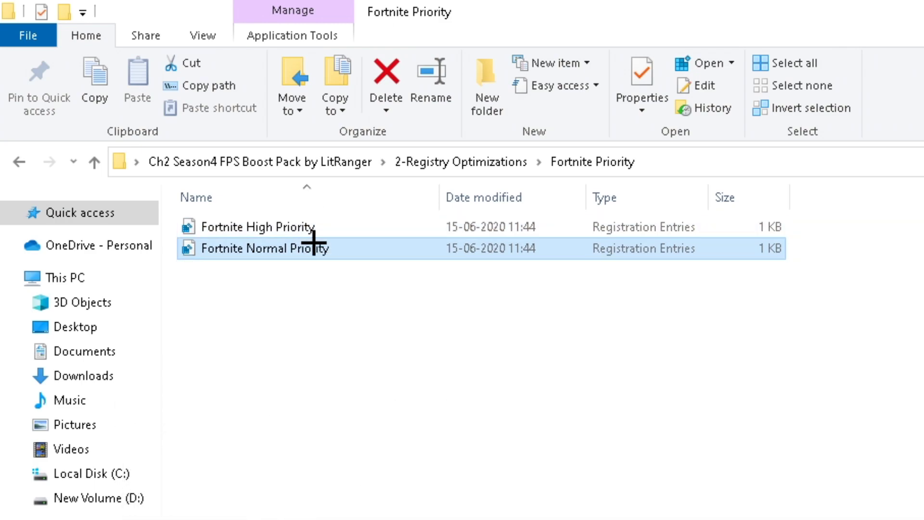
pyautogui.doubleClick(361, 248)
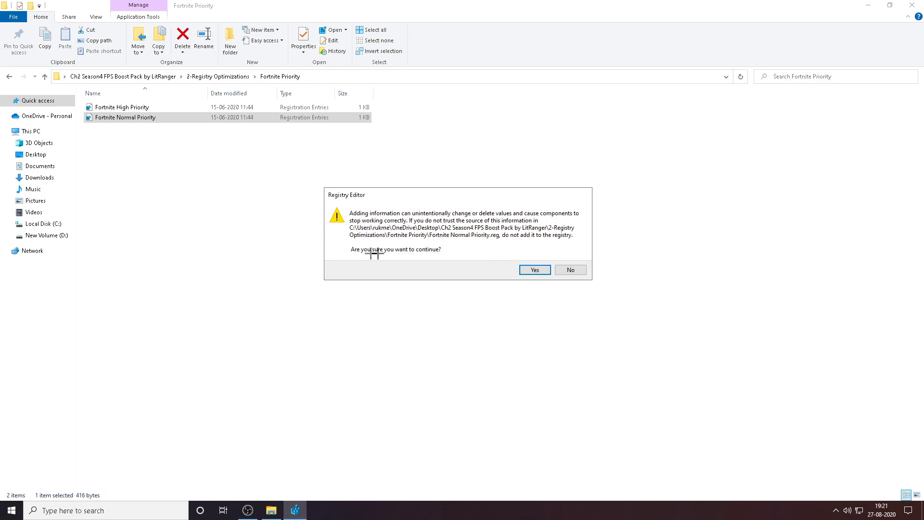
pyautogui.click(539, 271)
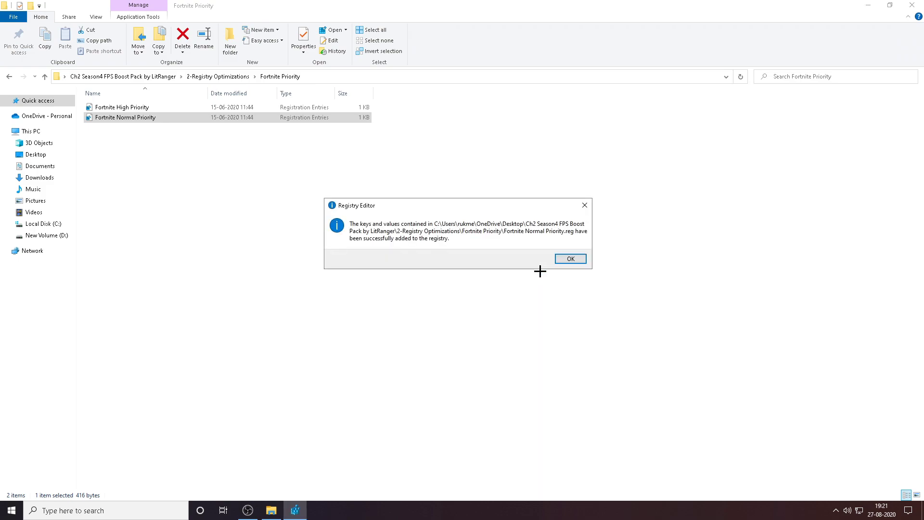
pyautogui.click(571, 259)
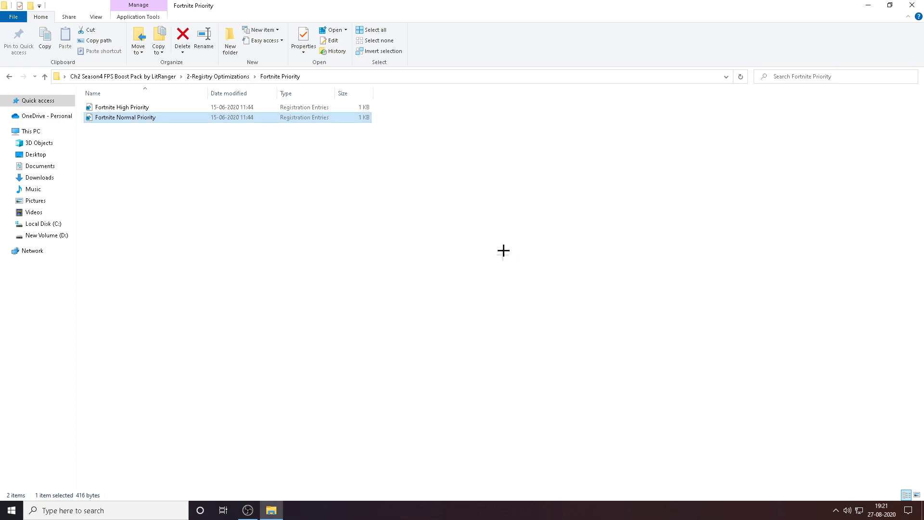
pyautogui.click(474, 240)
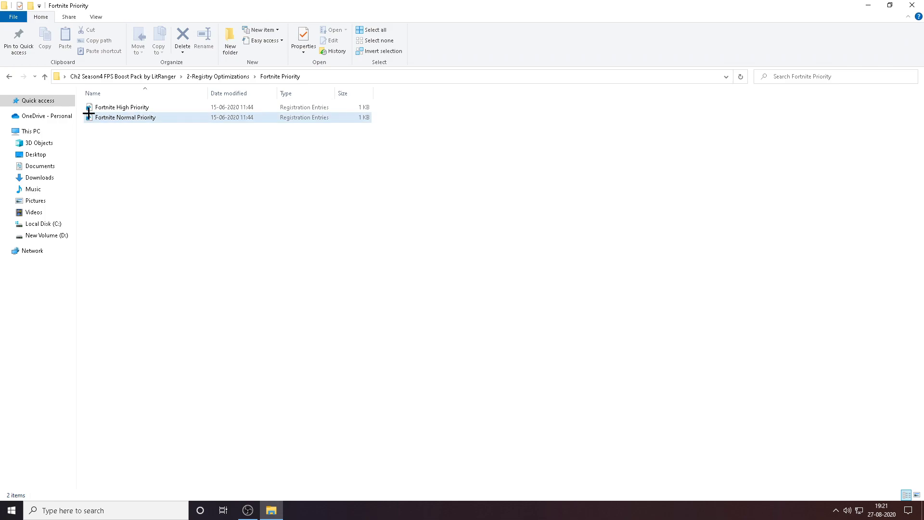
# - Copy the eight registry files from 2-Registry Optimizations, without the Fortnite Priority folder, into the root of Local Disk (C:), granting administrator permission
pyautogui.click(10, 76)
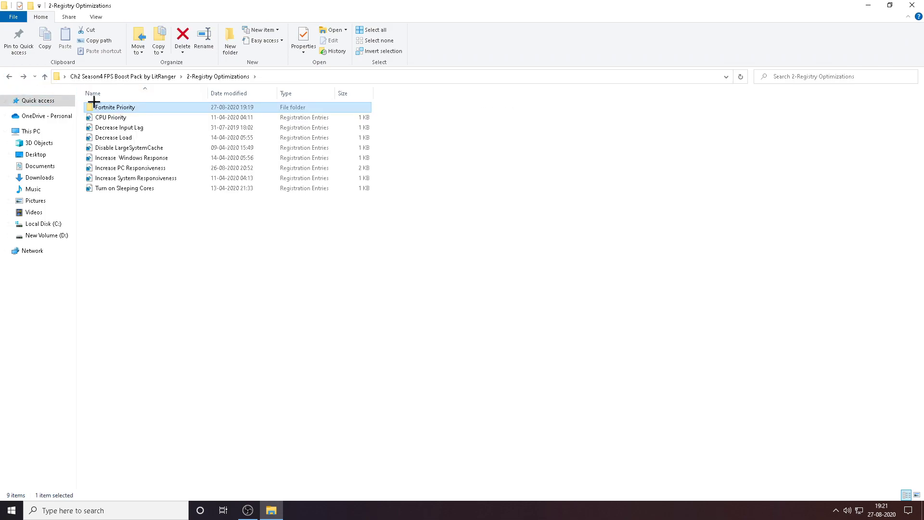
pyautogui.click(107, 119)
pyautogui.moveTo(392, 214); pyautogui.dragTo(150, 116)
pyautogui.rightClick(152, 122)
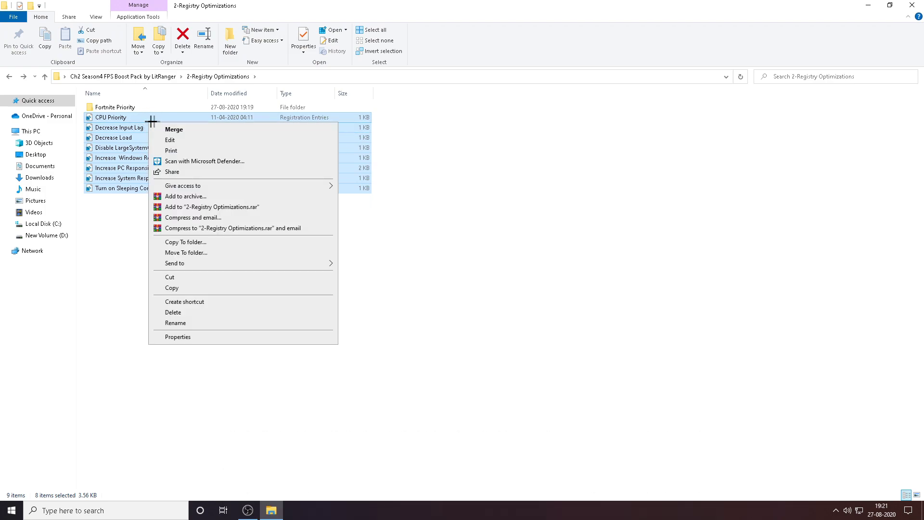
pyautogui.click(210, 289)
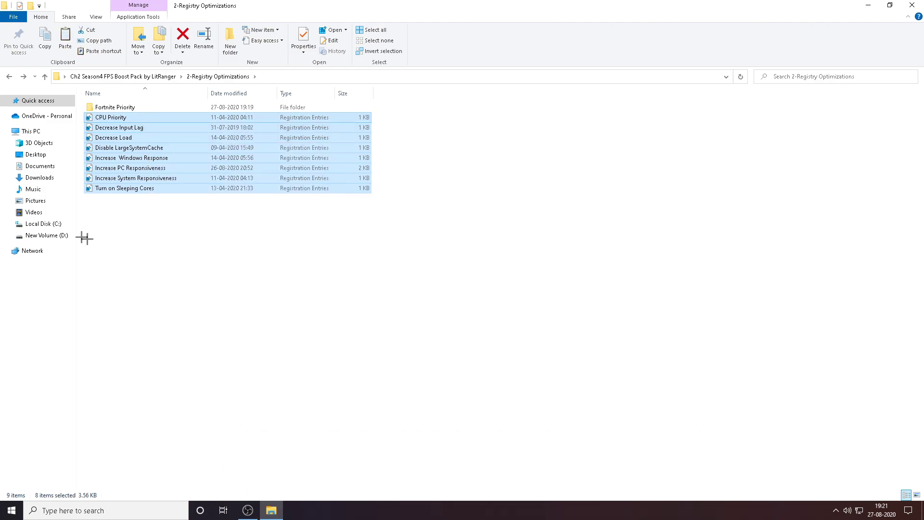
pyautogui.click(60, 230)
pyautogui.rightClick(137, 293)
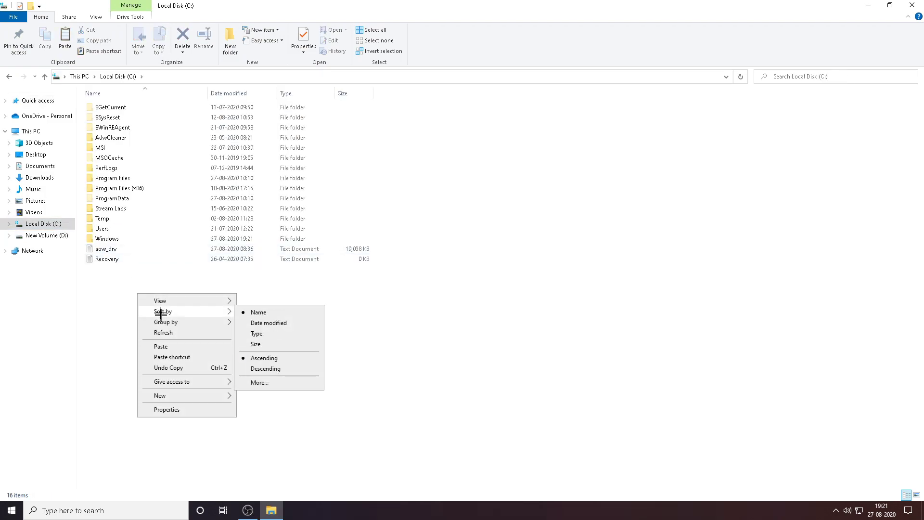
pyautogui.click(161, 346)
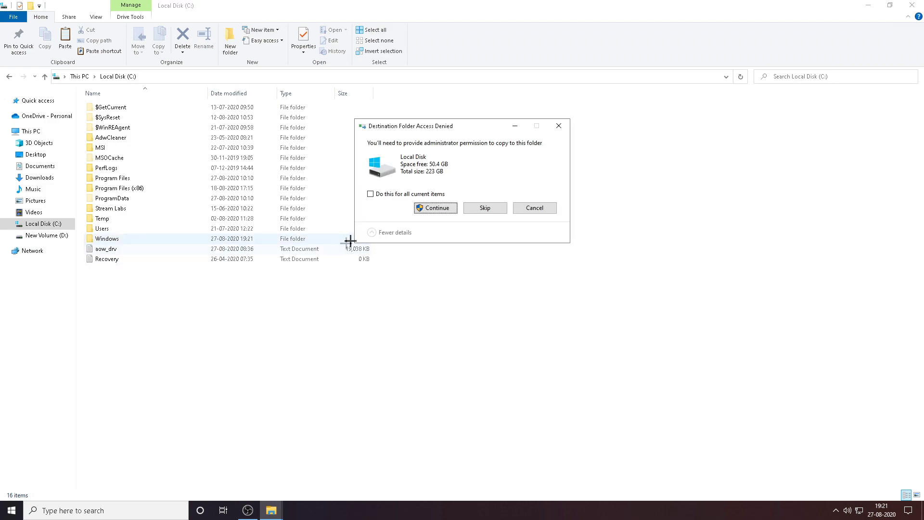
pyautogui.click(434, 210)
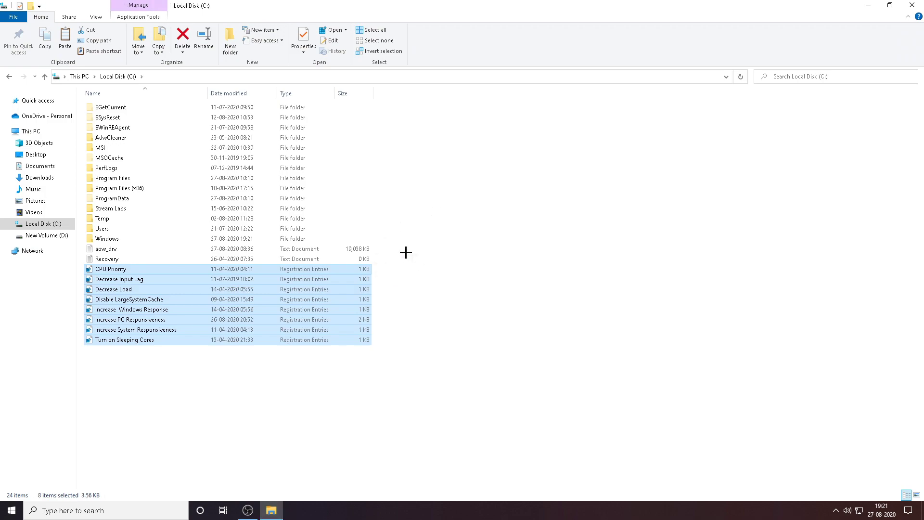
# - Add the CPU Priority and Decrease Input Lag files on Local Disk (C:) to the registry
pyautogui.click(392, 271)
pyautogui.doubleClick(320, 269)
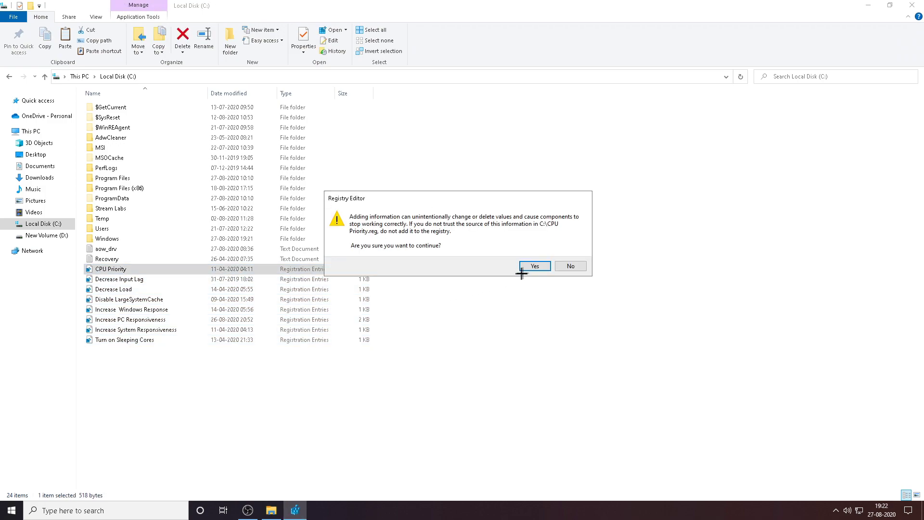
pyautogui.click(536, 267)
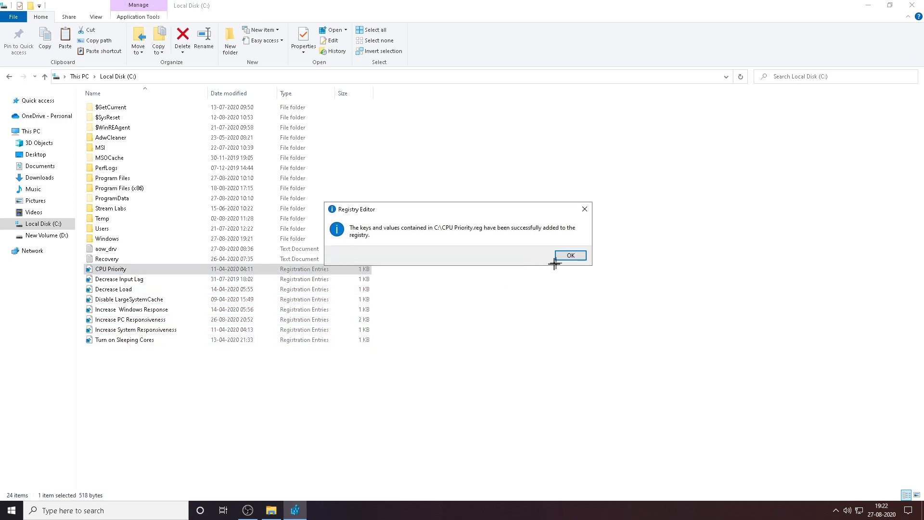
pyautogui.click(570, 255)
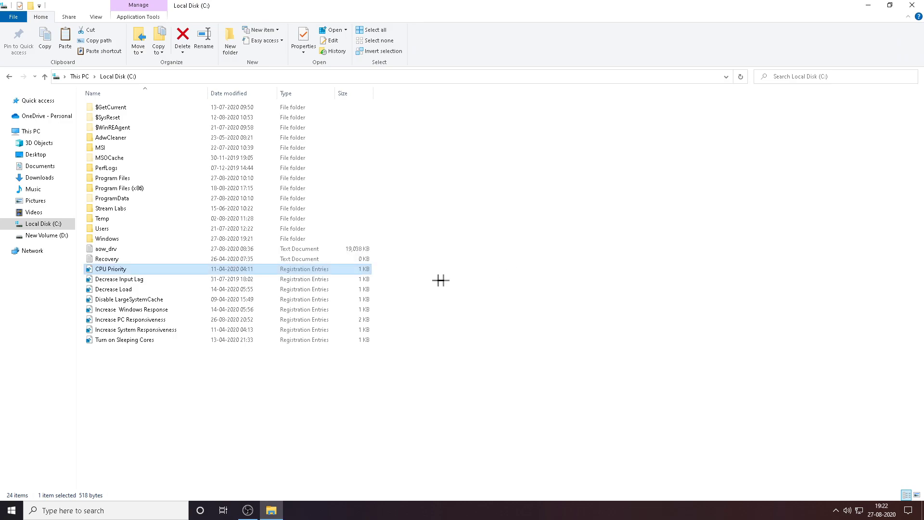
pyautogui.doubleClick(131, 278)
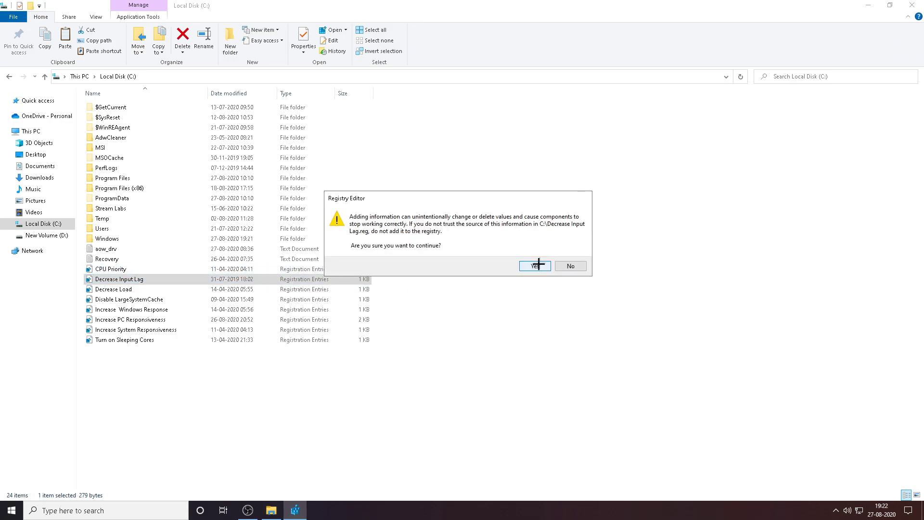
pyautogui.click(536, 266)
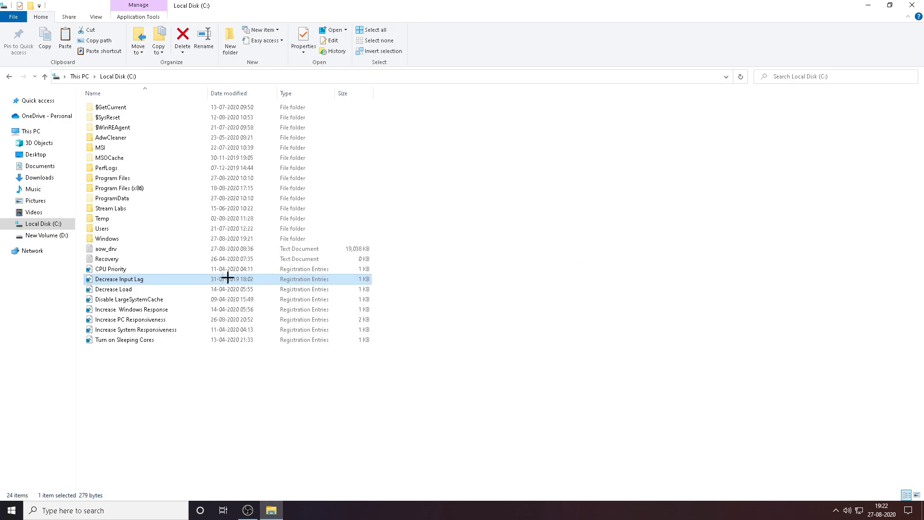
# - Add the Decrease Load and Disable LargeSystemCache files on Local Disk (C:) to the registry
pyautogui.doubleClick(136, 290)
pyautogui.click(534, 265)
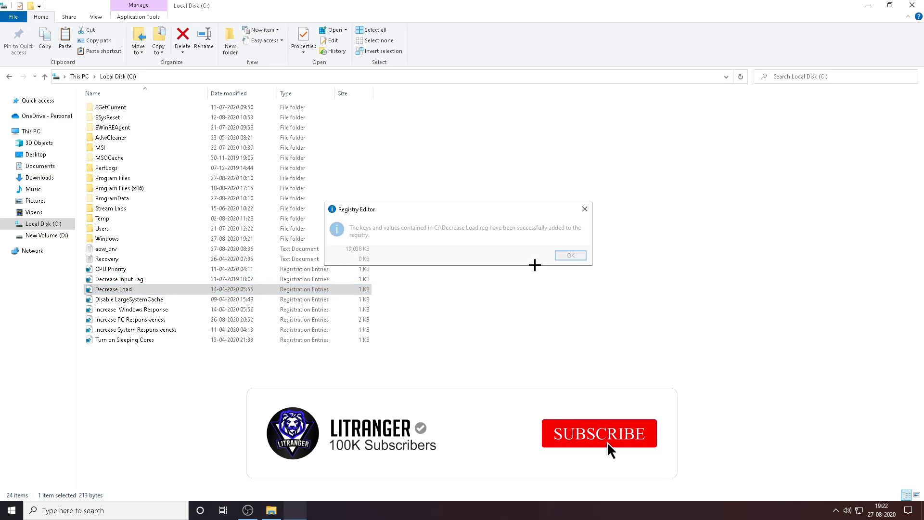
pyautogui.click(570, 254)
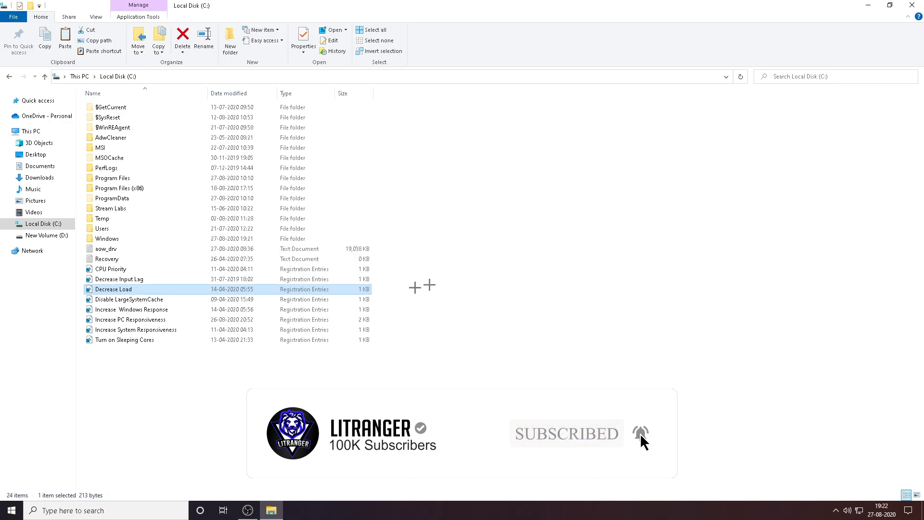
pyautogui.doubleClick(171, 299)
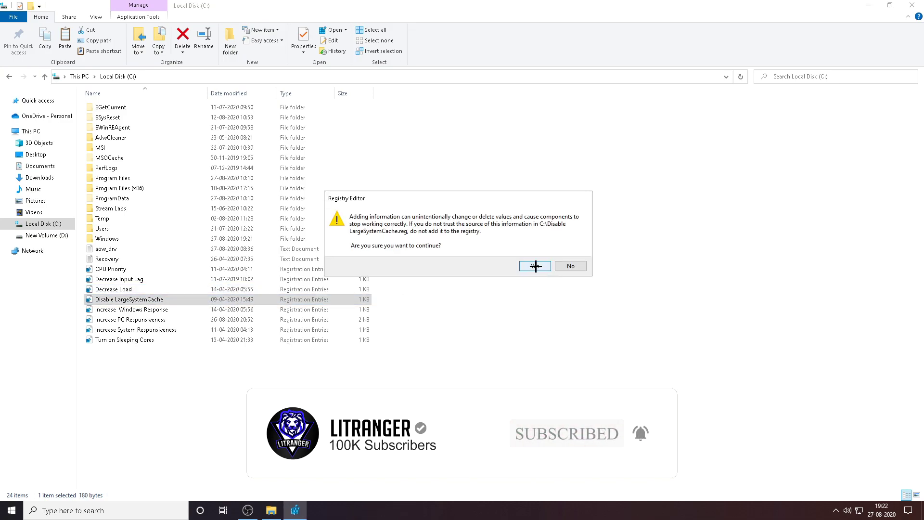
pyautogui.click(535, 266)
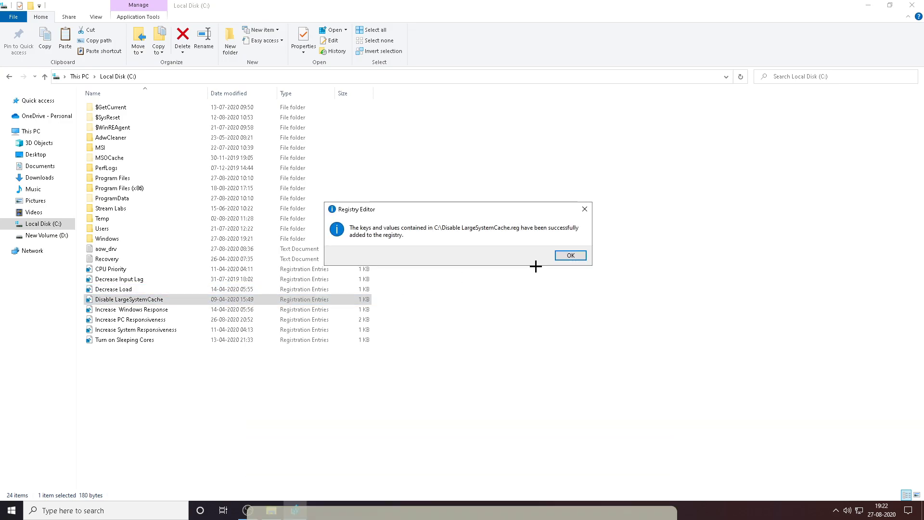
pyautogui.click(571, 255)
# - Add the Increase Windows Response and Increase PC Responsiveness files on Local Disk (C:) to the registry
pyautogui.doubleClick(145, 309)
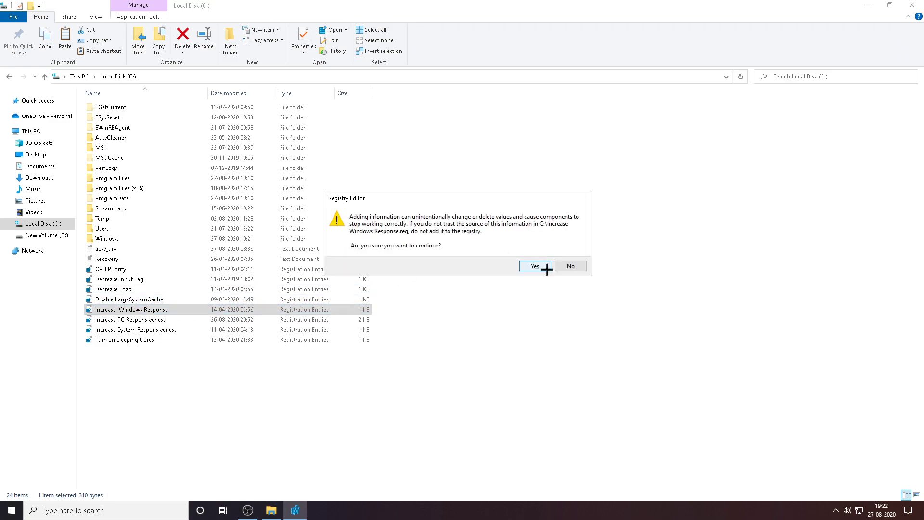
pyautogui.click(536, 267)
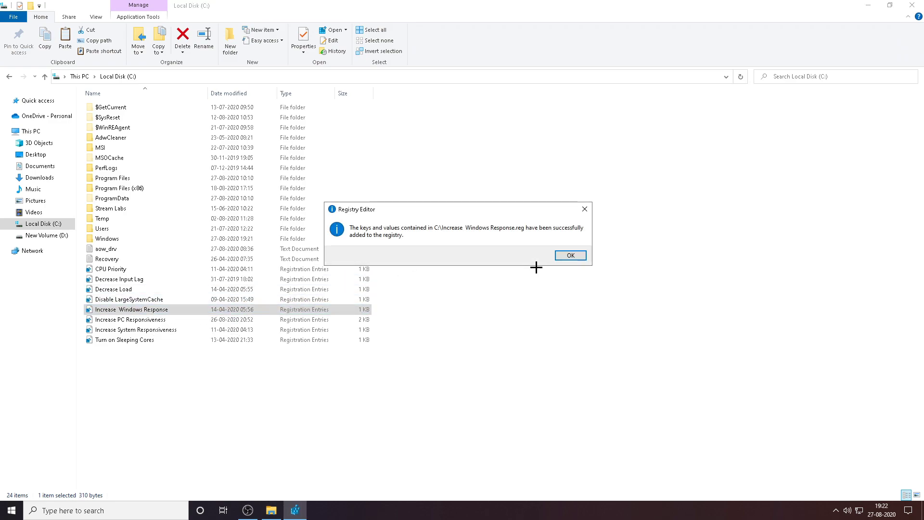
pyautogui.click(573, 256)
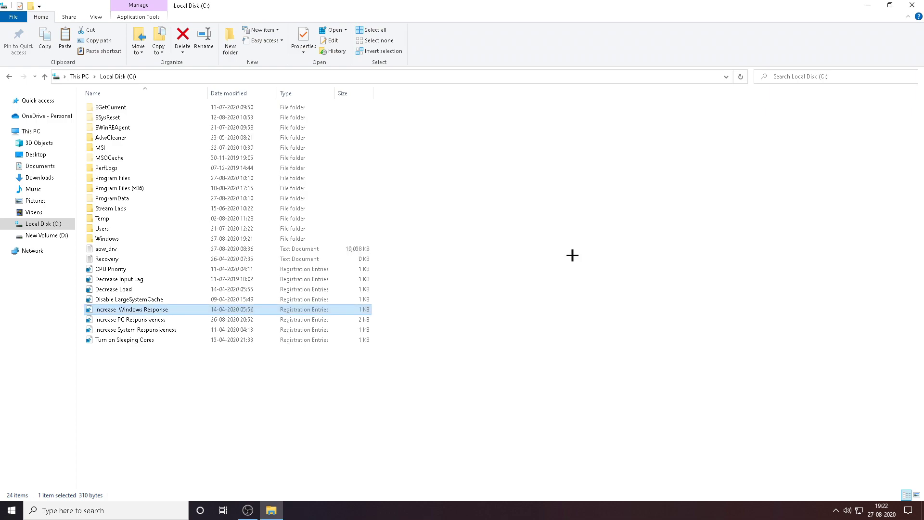
pyautogui.doubleClick(176, 320)
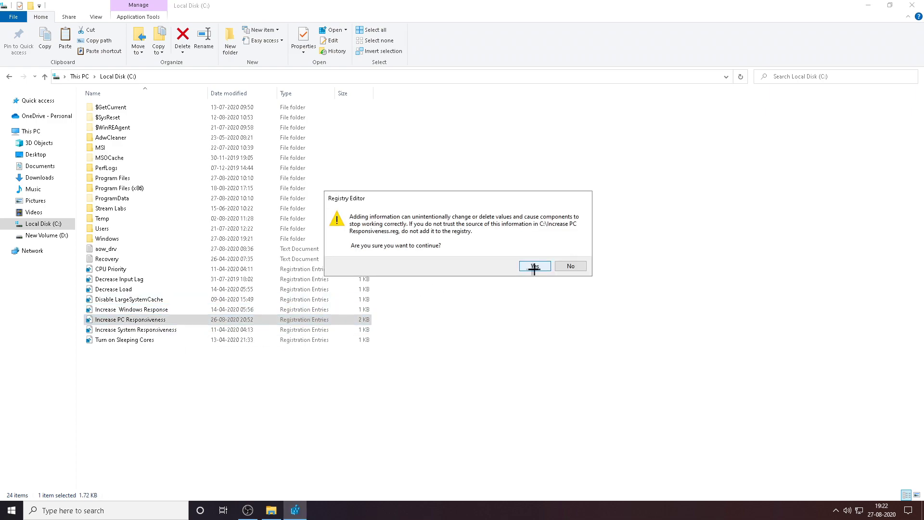
pyautogui.click(538, 266)
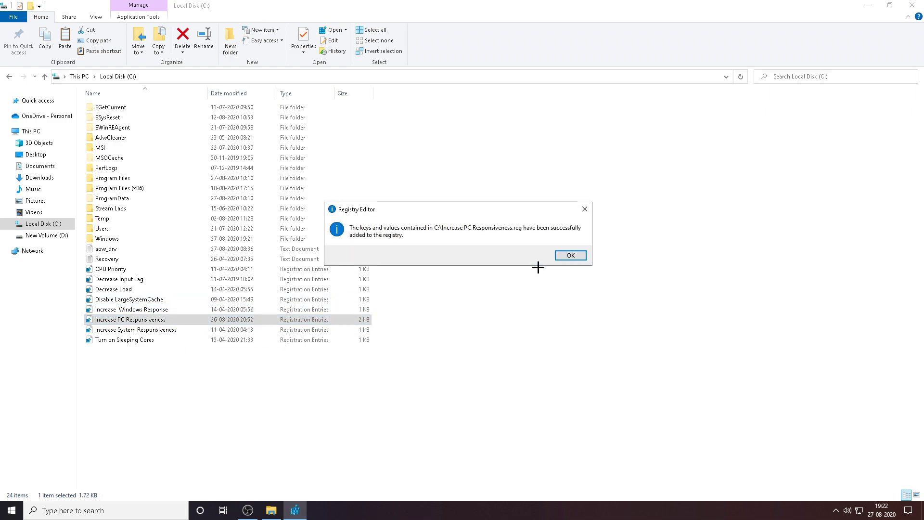
pyautogui.click(570, 255)
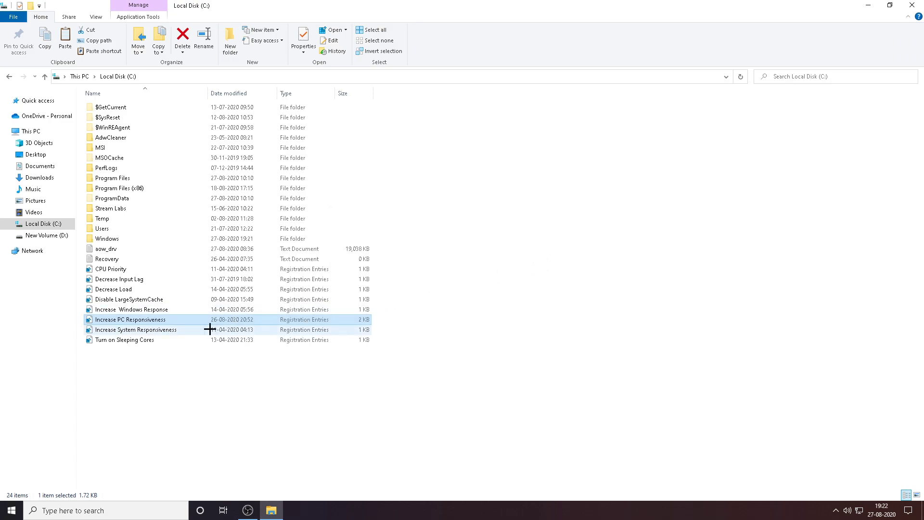
# - Add the Increase System Responsiveness and Turn on Sleeping Cores files on Local Disk (C:) to the registry
pyautogui.doubleClick(163, 331)
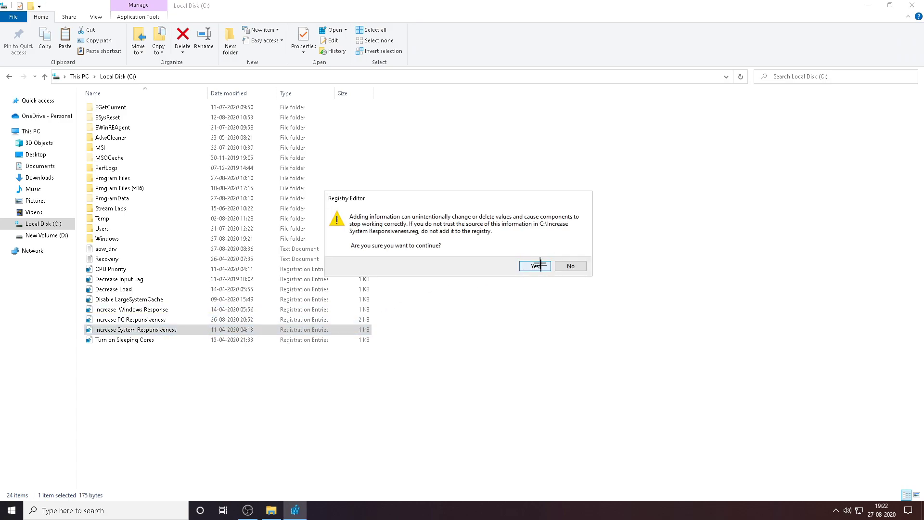
pyautogui.click(532, 267)
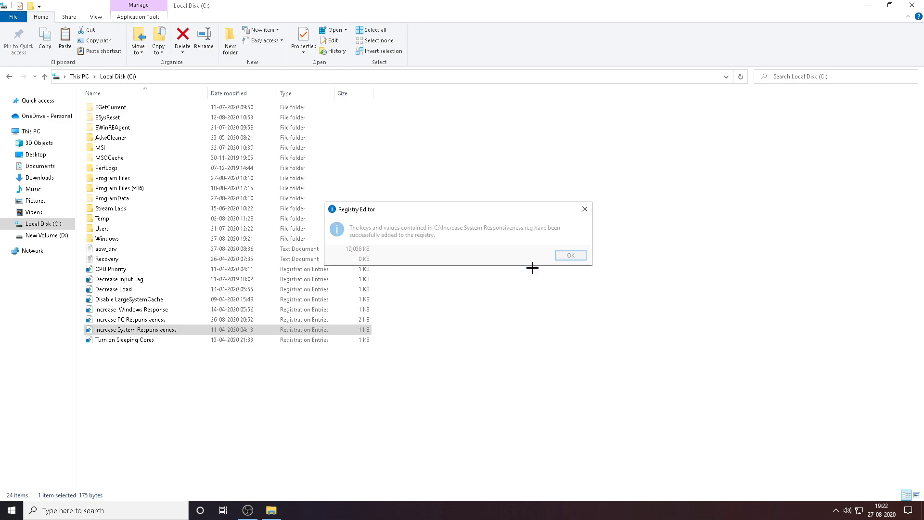
pyautogui.click(571, 255)
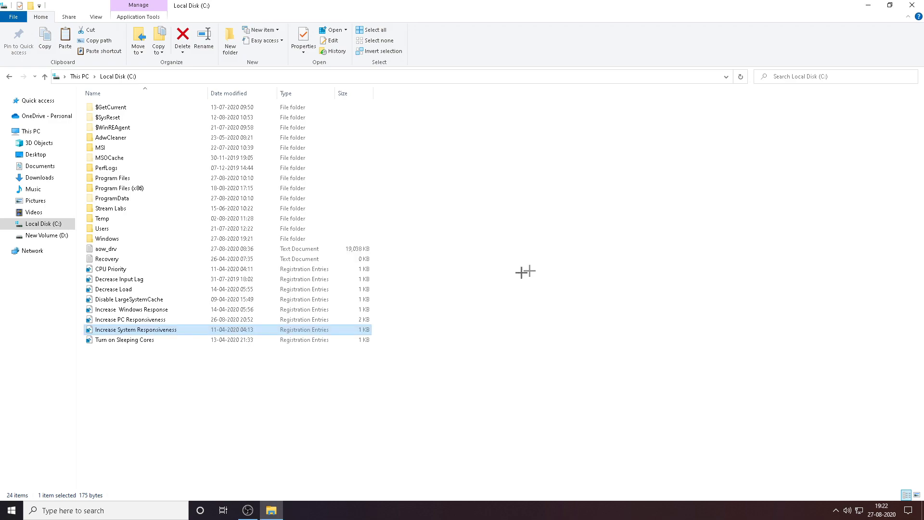
pyautogui.doubleClick(144, 340)
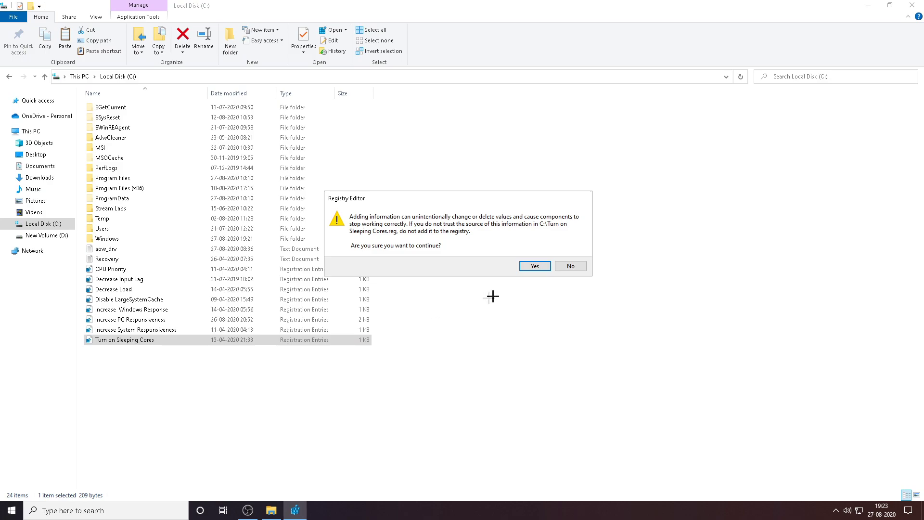
pyautogui.click(540, 266)
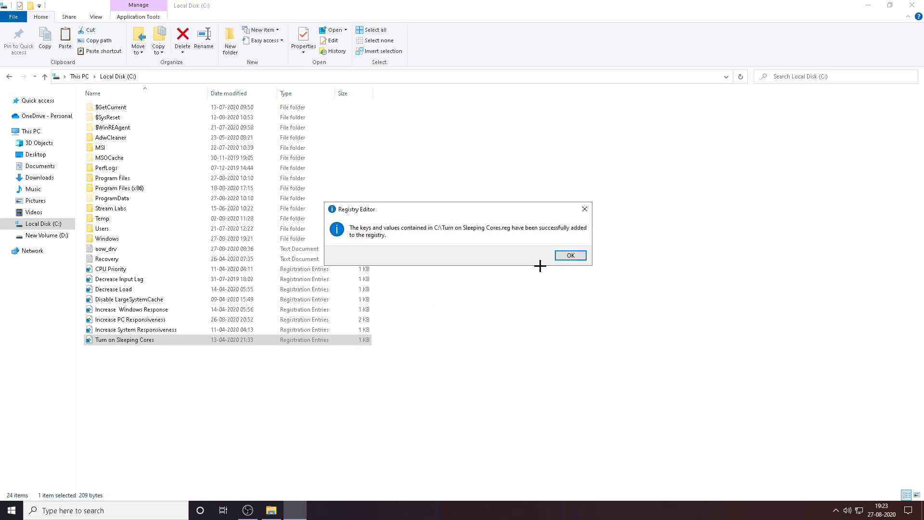
pyautogui.click(570, 255)
# - Permanently delete the eight copied registry files from the root of Local Disk (C:)
pyautogui.moveTo(421, 363); pyautogui.dragTo(233, 279)
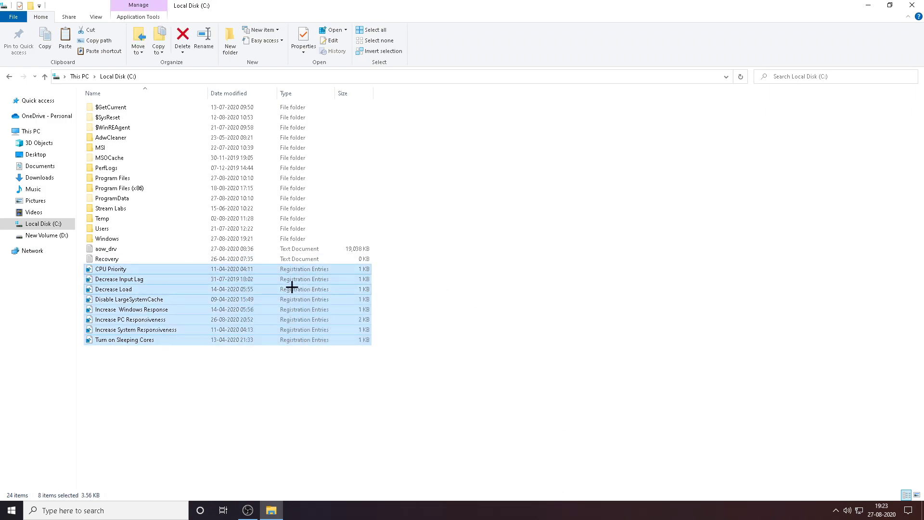
pyautogui.hotkey('shift', 'Delete')
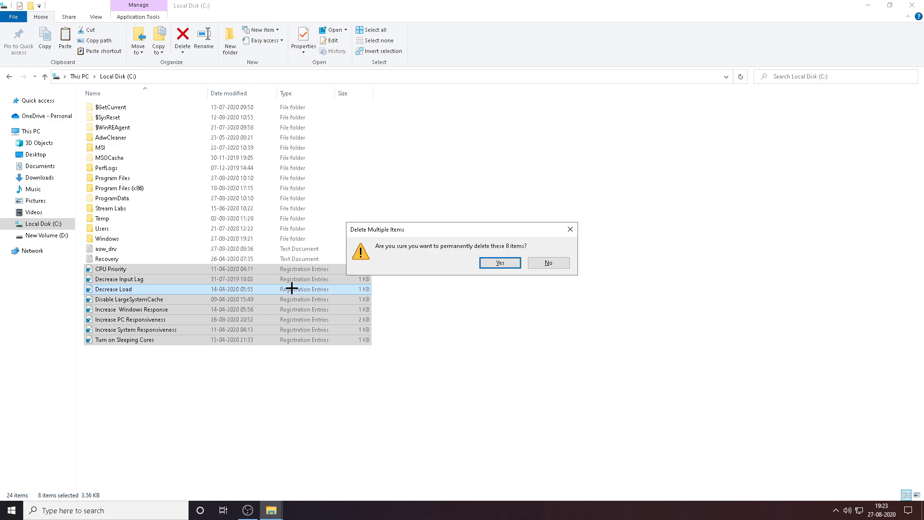
pyautogui.click(501, 262)
pyautogui.click(435, 209)
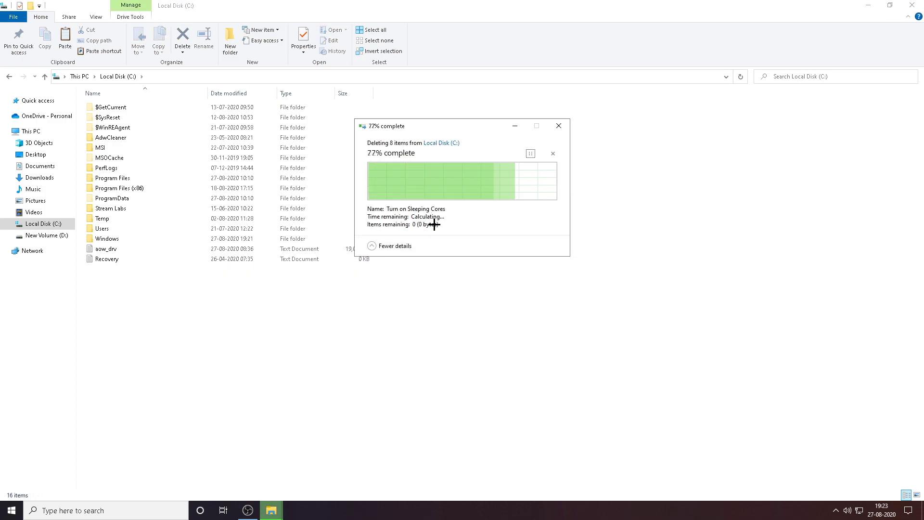
# - Return to the boost pack's main folder and open the 3-Input Delay FIX folder
pyautogui.click(10, 76)
pyautogui.moveTo(212, 237); pyautogui.dragTo(86, 87)
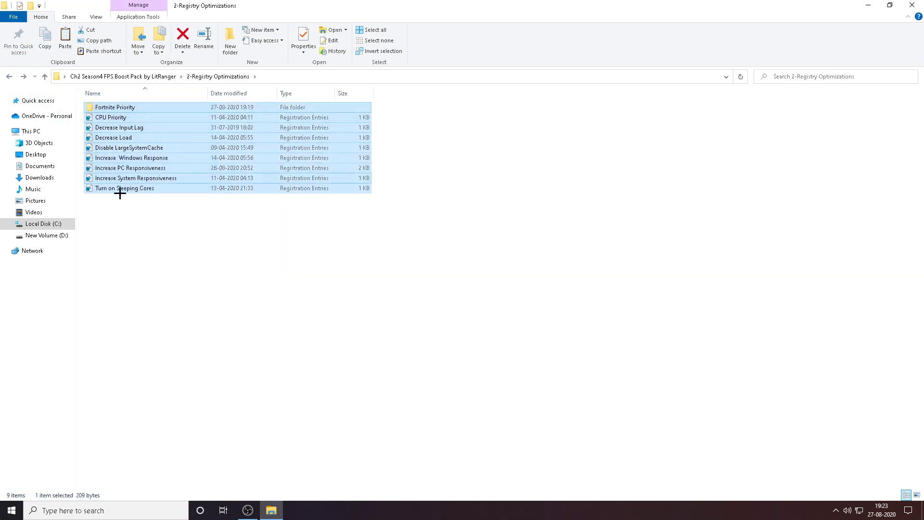
pyautogui.click(182, 223)
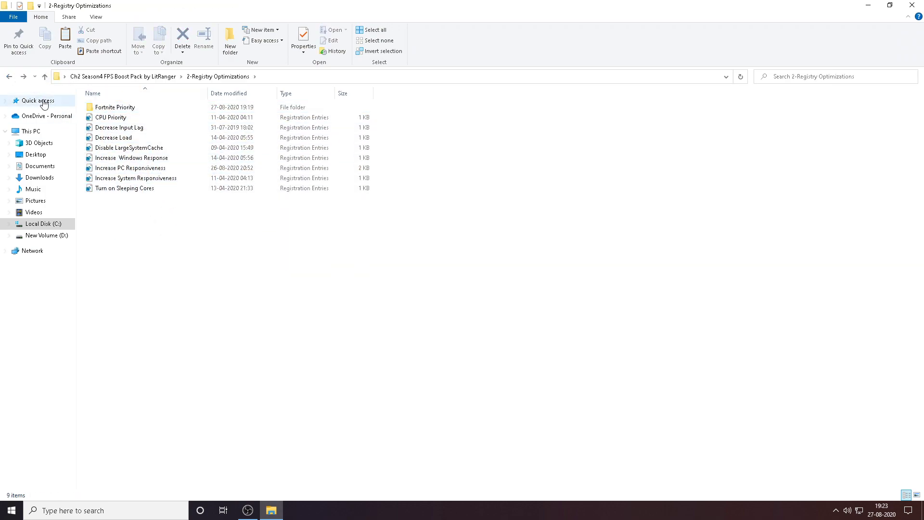
pyautogui.click(9, 77)
pyautogui.click(117, 127)
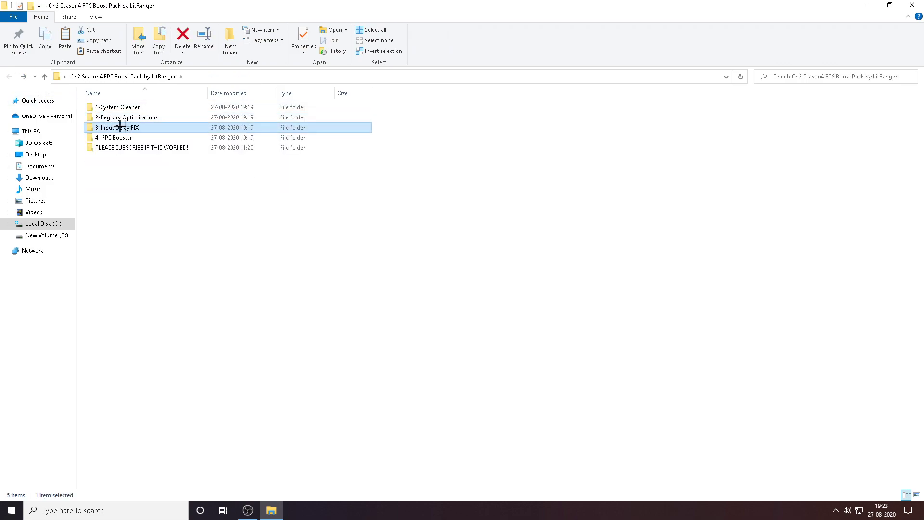
pyautogui.doubleClick(146, 127)
# - Launch Intelligent standby list cleaner ISLC, bring up its window and stop its monitoring
pyautogui.click(162, 107)
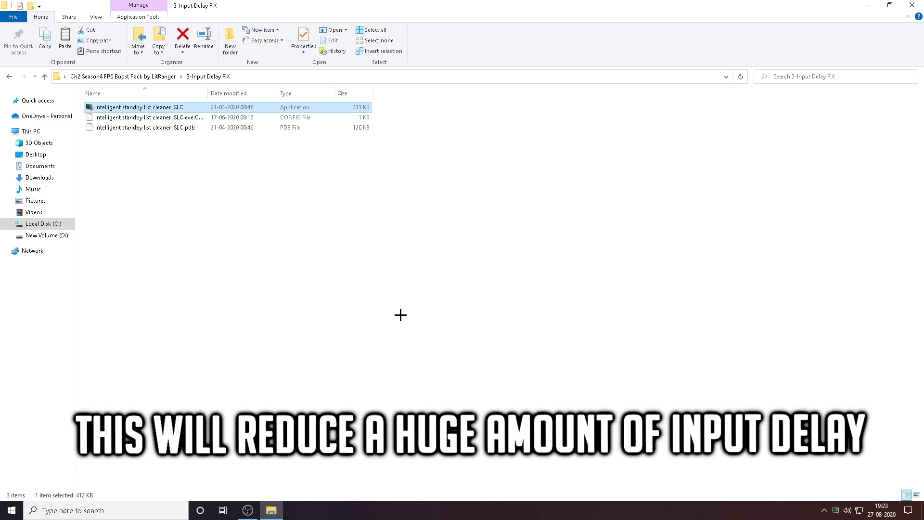
pyautogui.click(836, 512)
pyautogui.moveTo(224, 59); pyautogui.dragTo(408, 210)
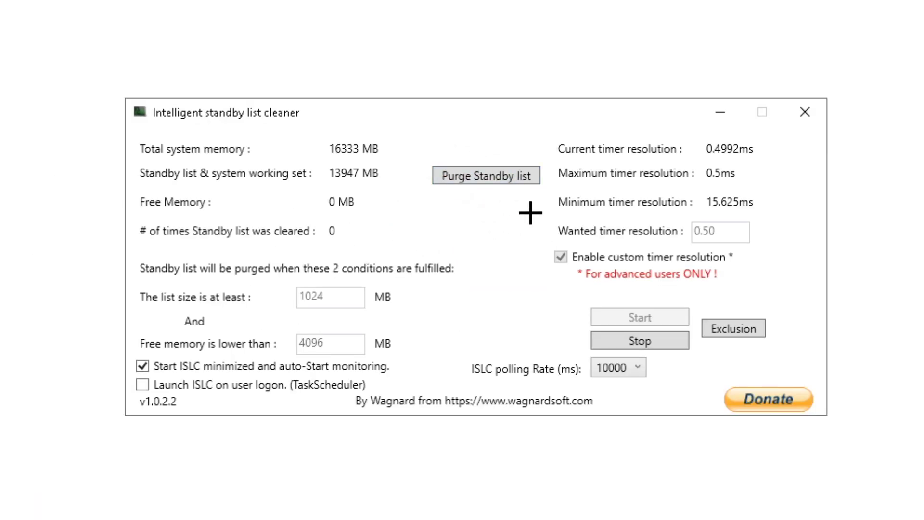
pyautogui.click(638, 342)
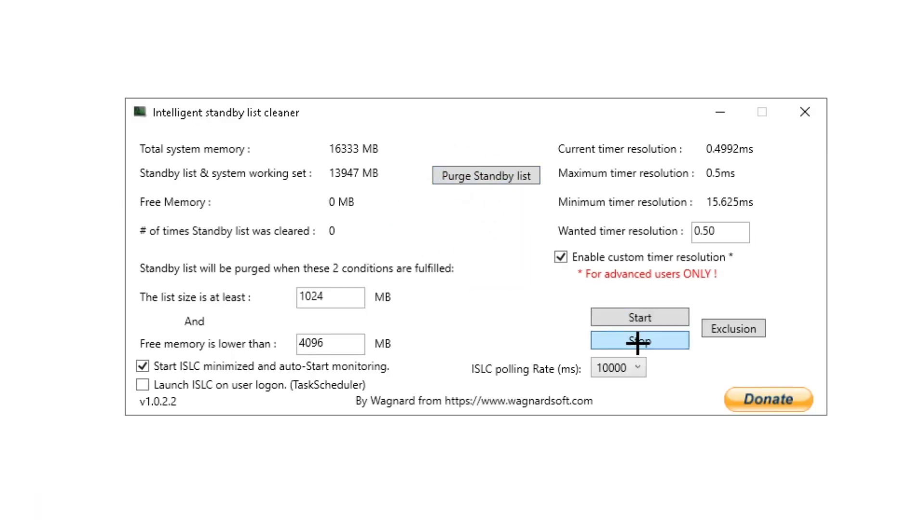
# - Set the minimum standby list size to 1024 MB and clear the free memory threshold
pyautogui.doubleClick(315, 296)
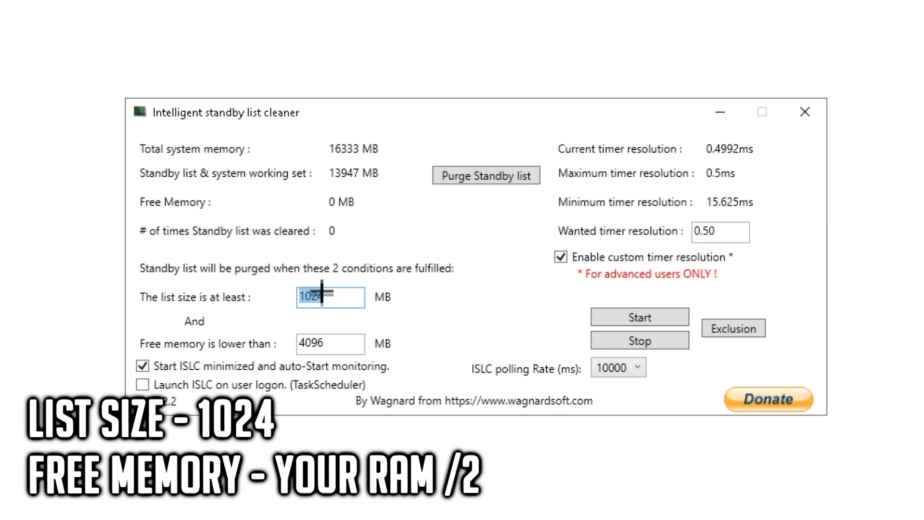
pyautogui.press('BackSpace')
pyautogui.write('102')
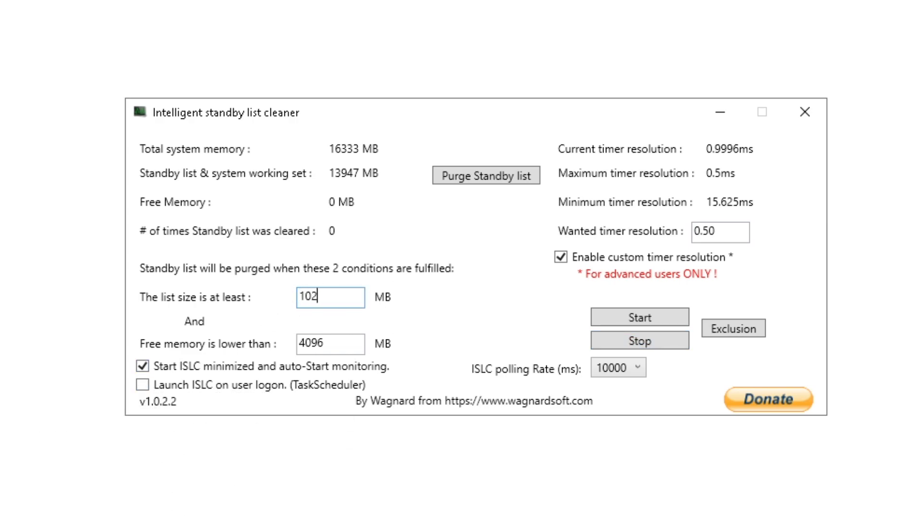
pyautogui.doubleClick(310, 343)
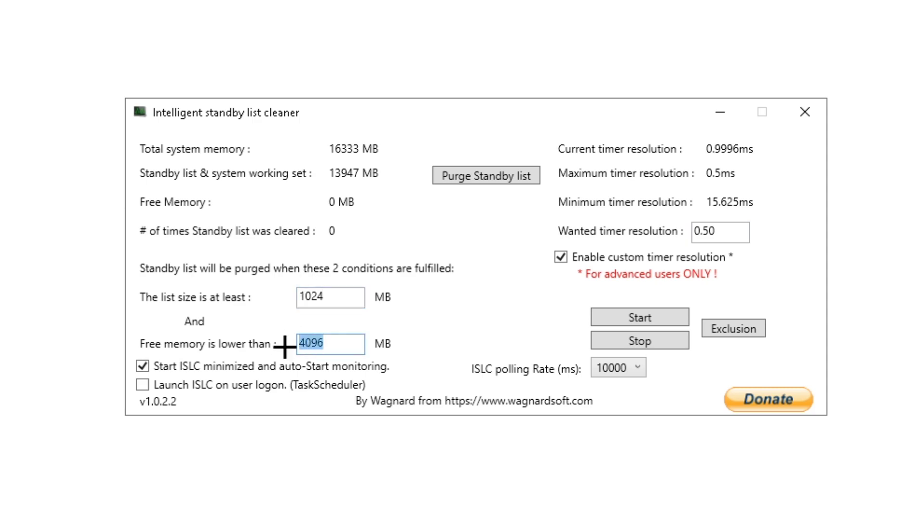
pyautogui.press('BackSpace')
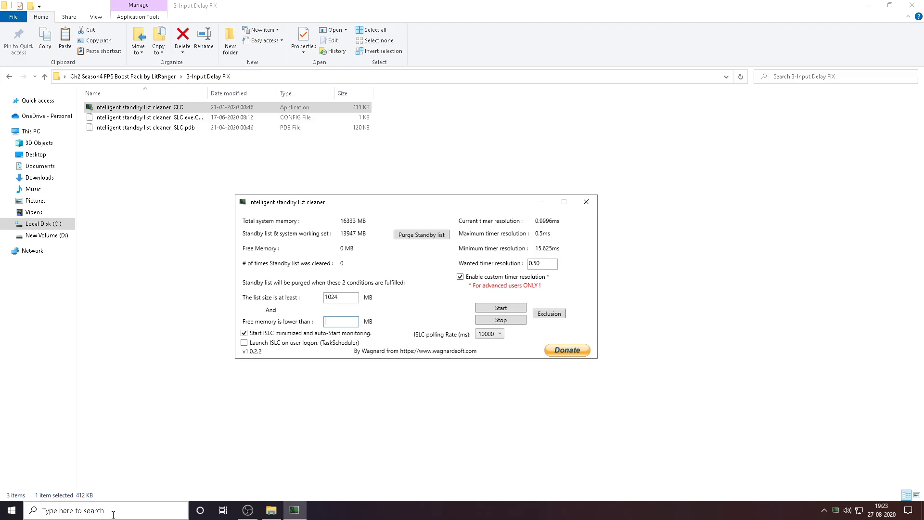
# - Search Windows for "calculator", open the Calculator app and place it beside the standby list cleaner
pyautogui.click(113, 515)
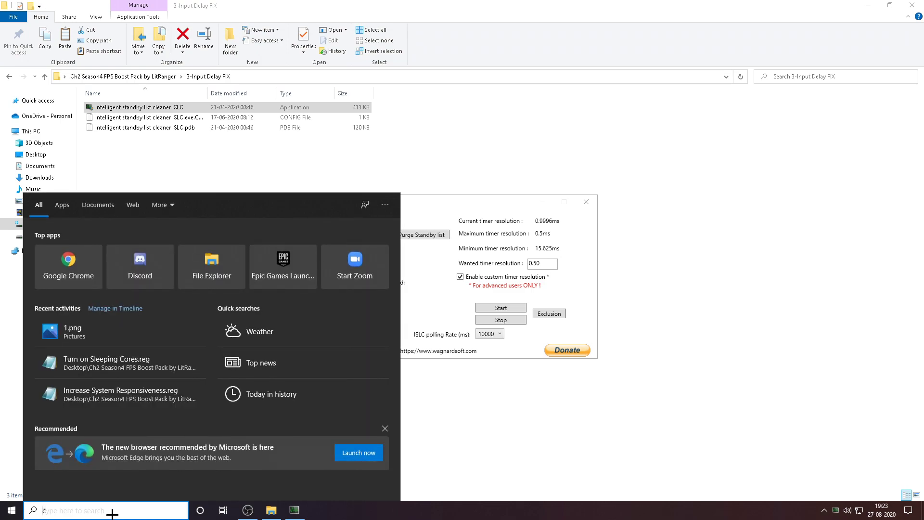
pyautogui.write('calculator')
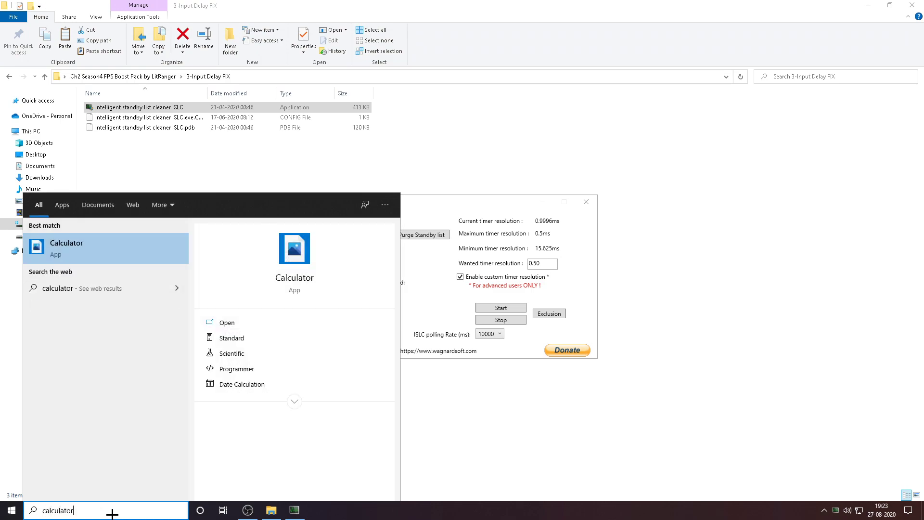
pyautogui.click(127, 243)
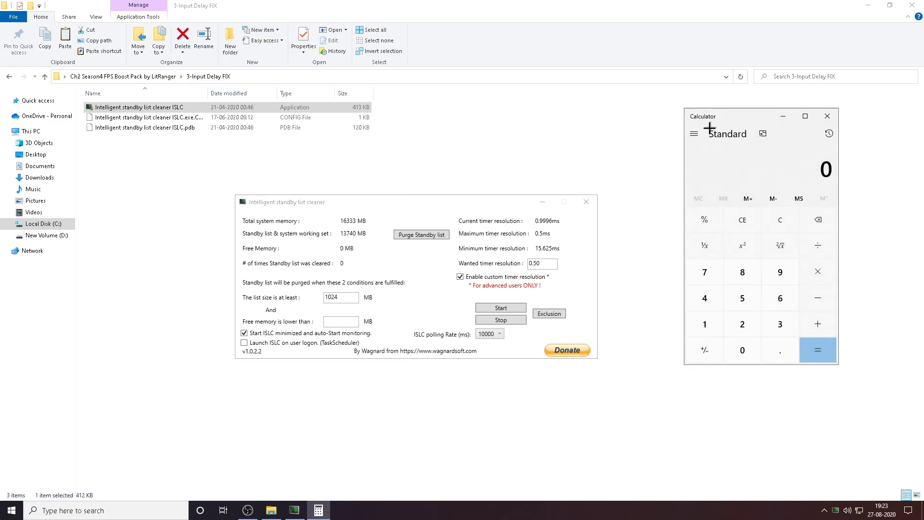
pyautogui.moveTo(723, 113); pyautogui.dragTo(681, 128)
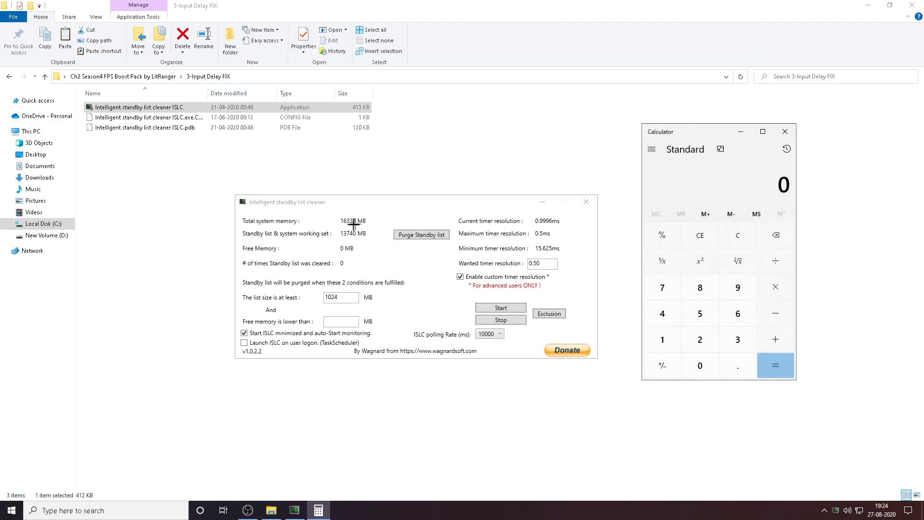
# - Calculate half of the total system memory in Calculator by dividing 16333 by 2
pyautogui.click(664, 337)
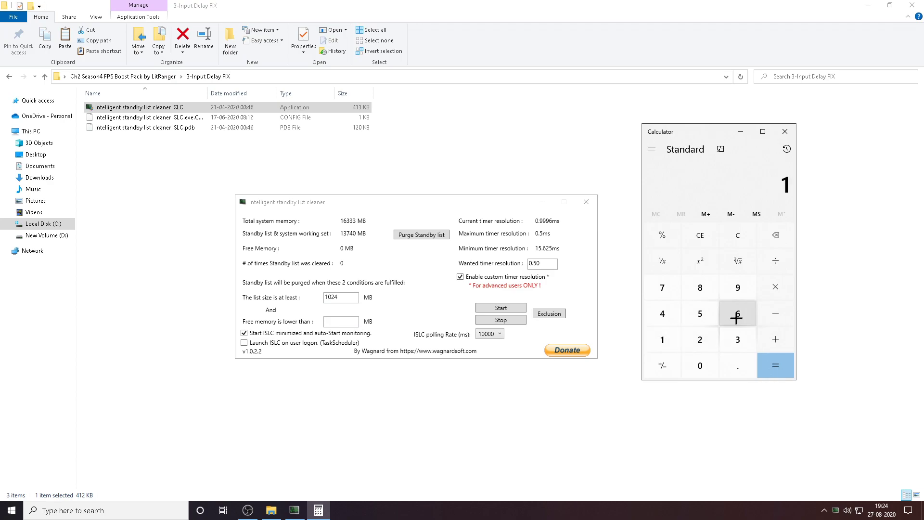
pyautogui.click(738, 315)
pyautogui.click(742, 341)
pyautogui.click(741, 341)
pyautogui.click(741, 341)
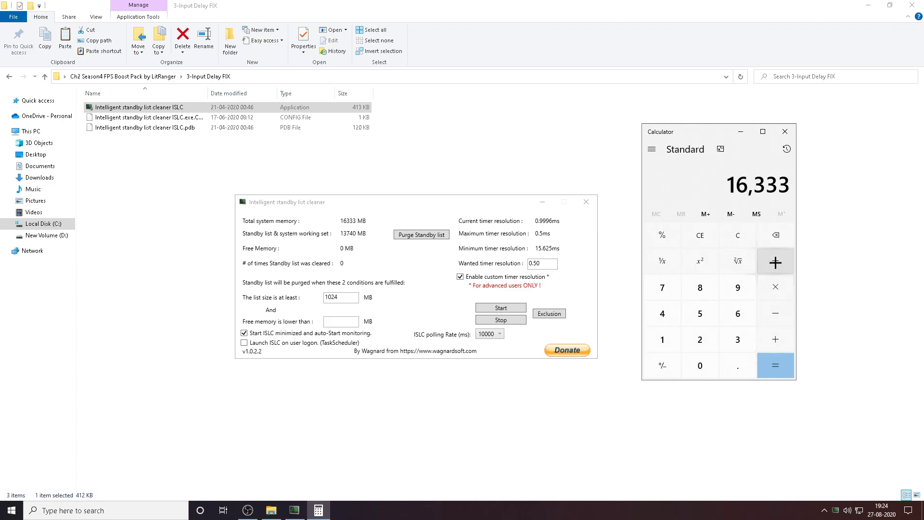
pyautogui.click(776, 260)
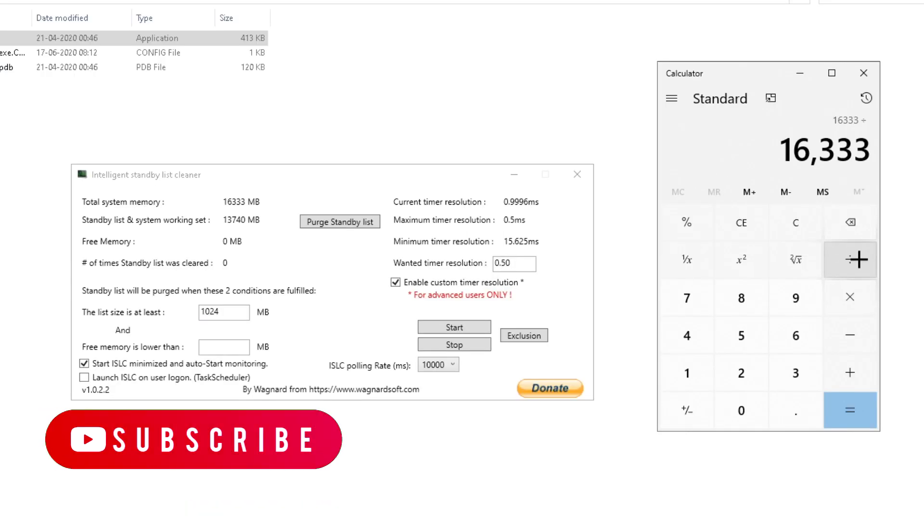
pyautogui.click(749, 374)
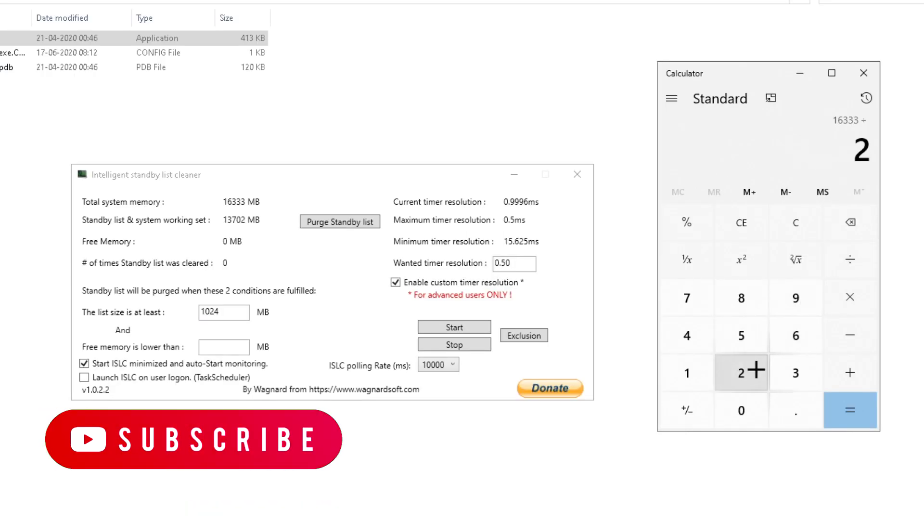
pyautogui.click(846, 409)
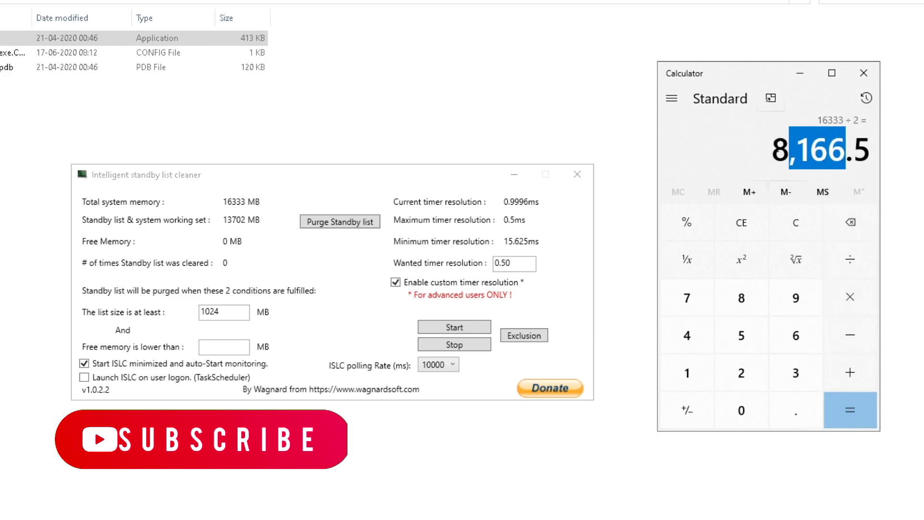
pyautogui.moveTo(780, 154); pyautogui.dragTo(858, 156)
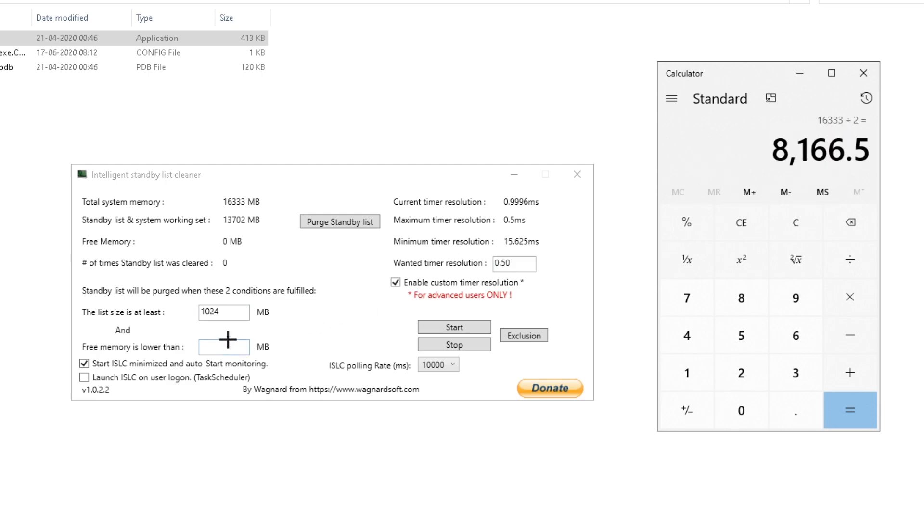
# - Configure the standby list cleaner with a free memory threshold of 8166 MB, launch on user logon and a 10000 ms polling rate
pyautogui.click(237, 347)
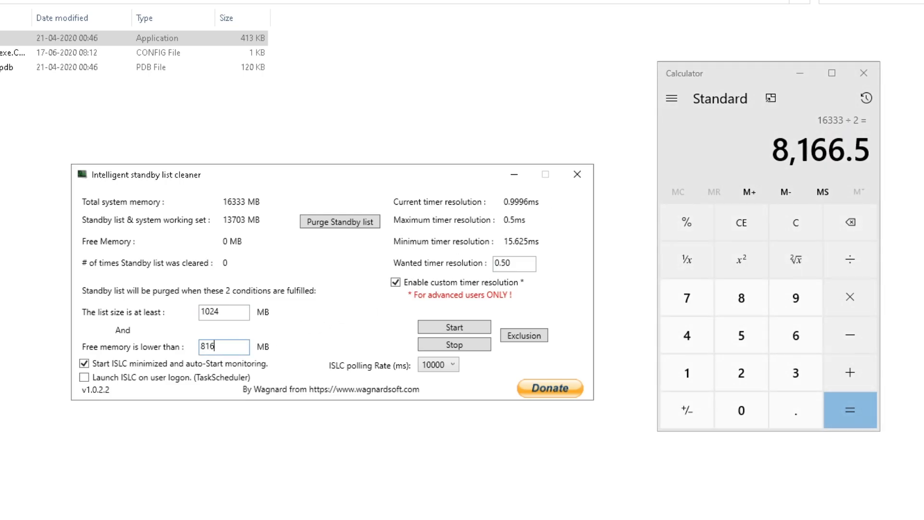
pyautogui.click(115, 378)
pyautogui.click(454, 366)
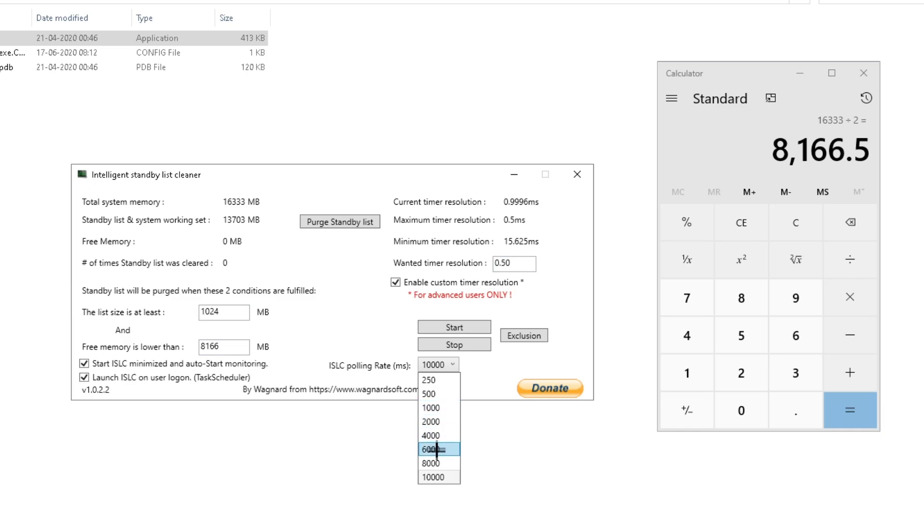
pyautogui.click(433, 476)
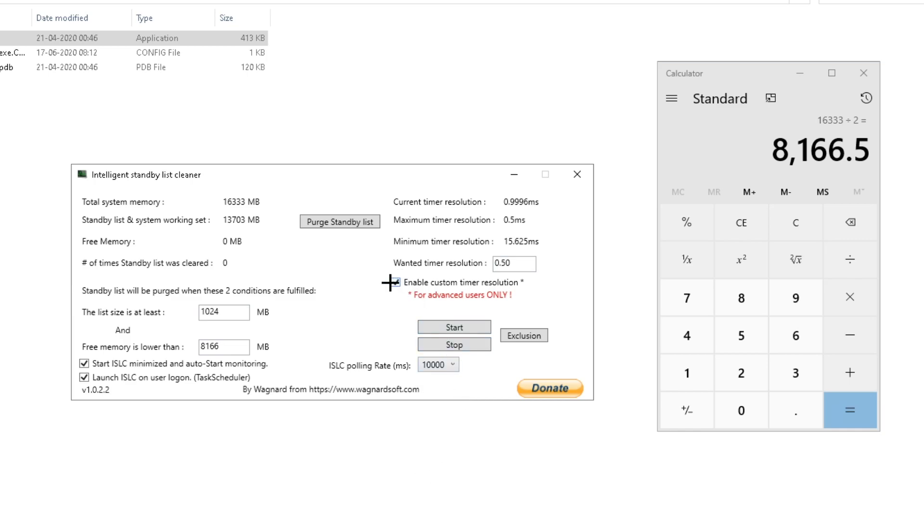
# - Re-enter the wanted timer resolution as 0.50 in the standby list cleaner
pyautogui.moveTo(532, 263); pyautogui.dragTo(456, 270)
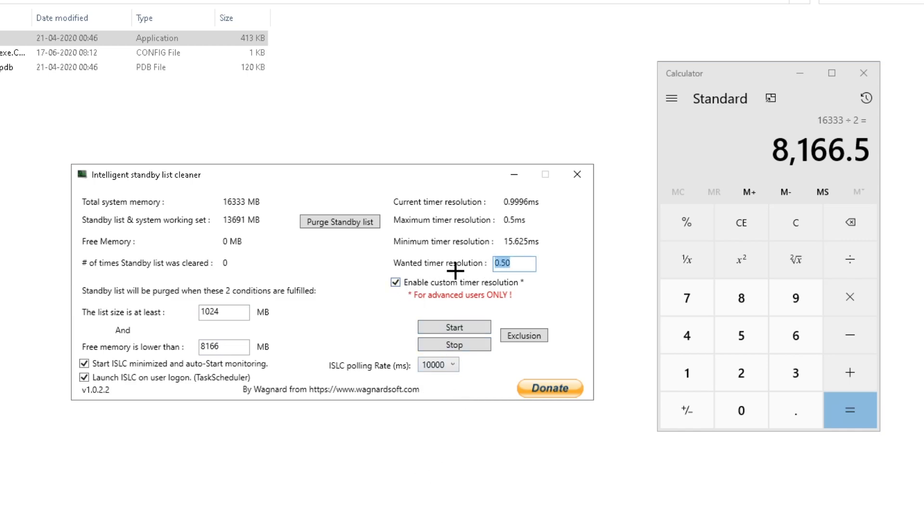
pyautogui.write('1.00')
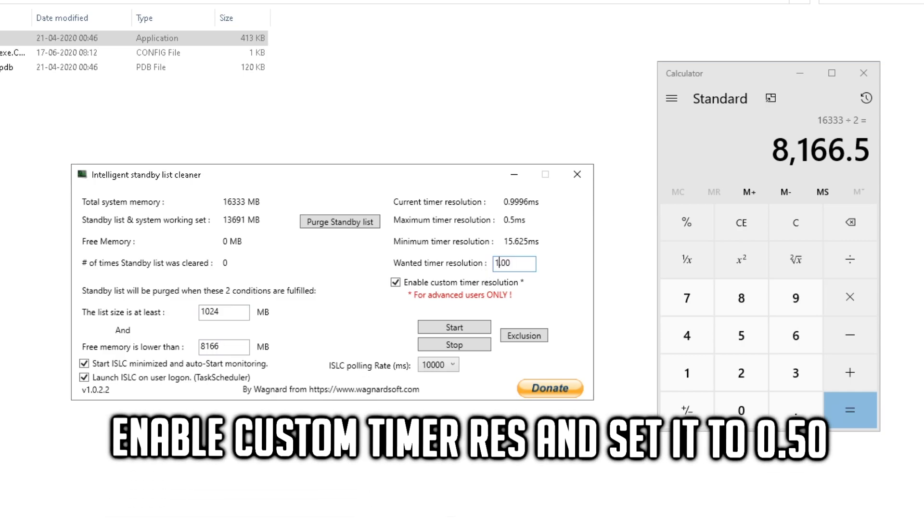
pyautogui.press('BackSpace')
pyautogui.write('0.')
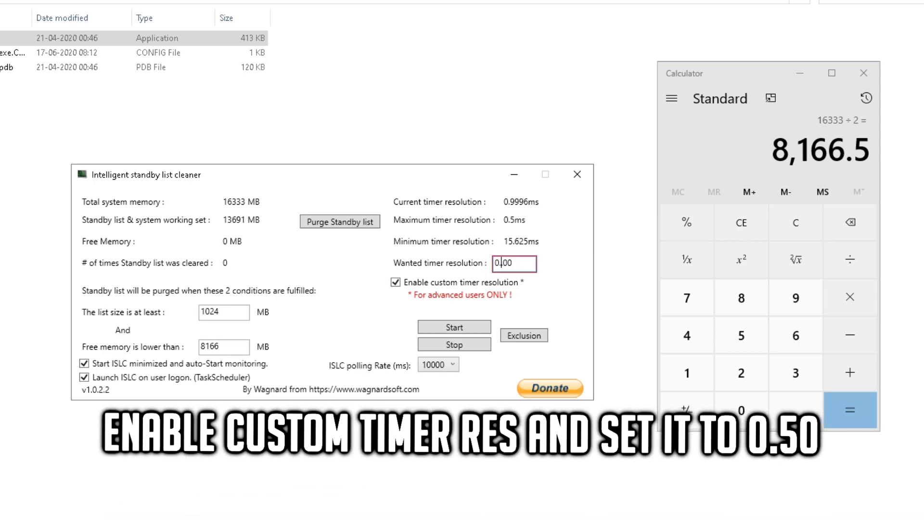
pyautogui.press('Delete')
pyautogui.press('Delete')
pyautogui.write('5')
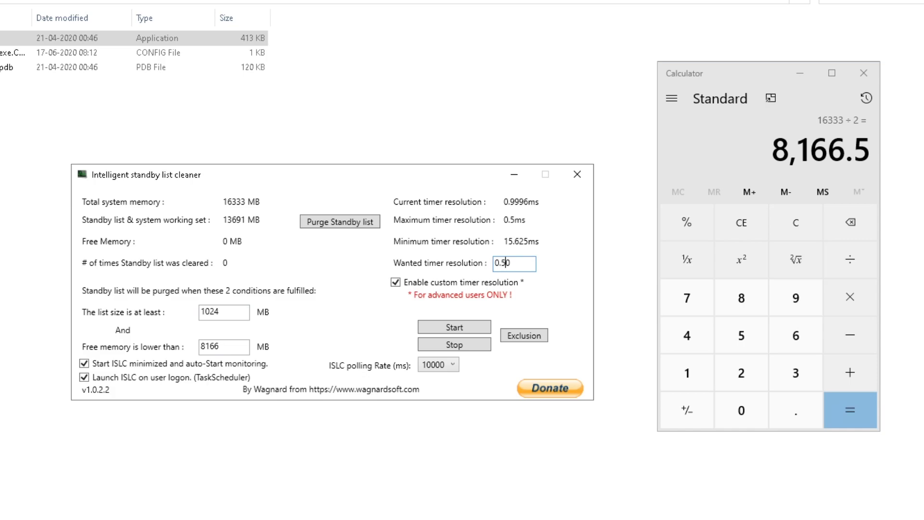
# - Start monitoring in the standby list cleaner with the custom timer resolution and purge the standby list
pyautogui.doubleClick(518, 261)
pyautogui.click(512, 266)
pyautogui.click(457, 325)
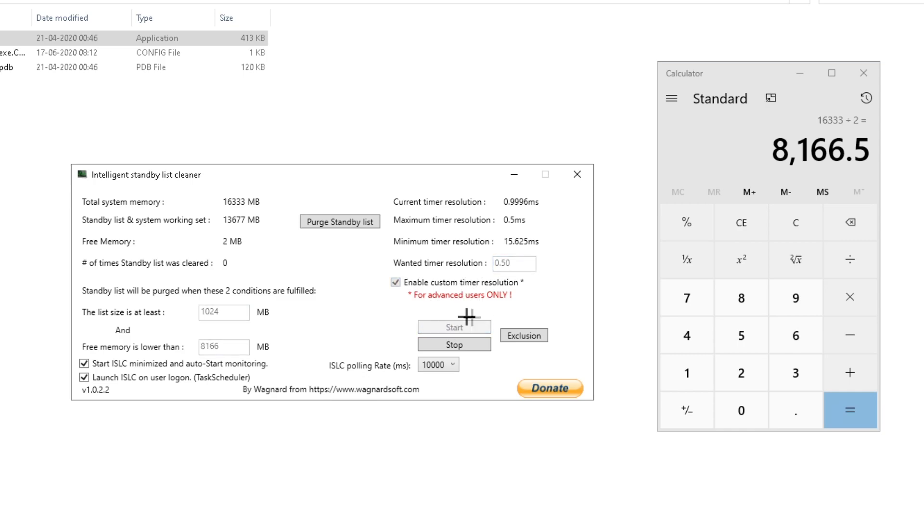
pyautogui.click(353, 222)
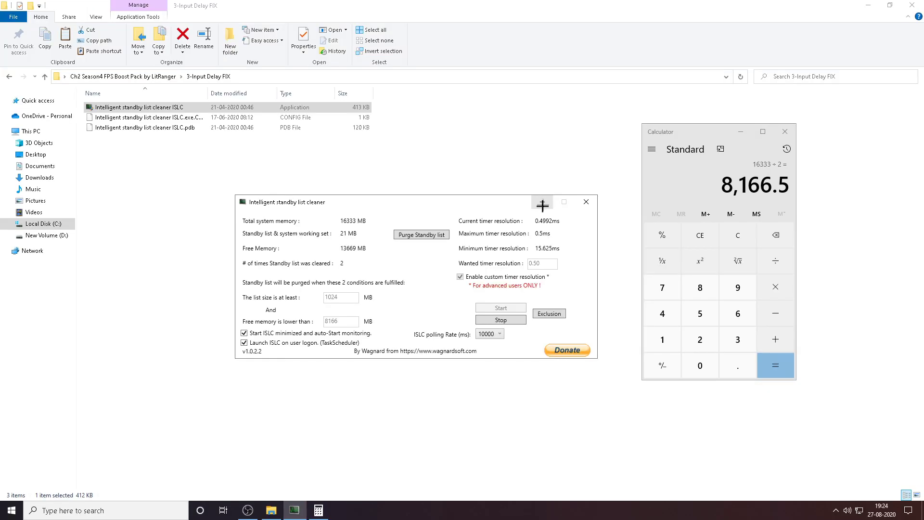
# - Minimize the standby list cleaner and close Calculator
pyautogui.click(541, 201)
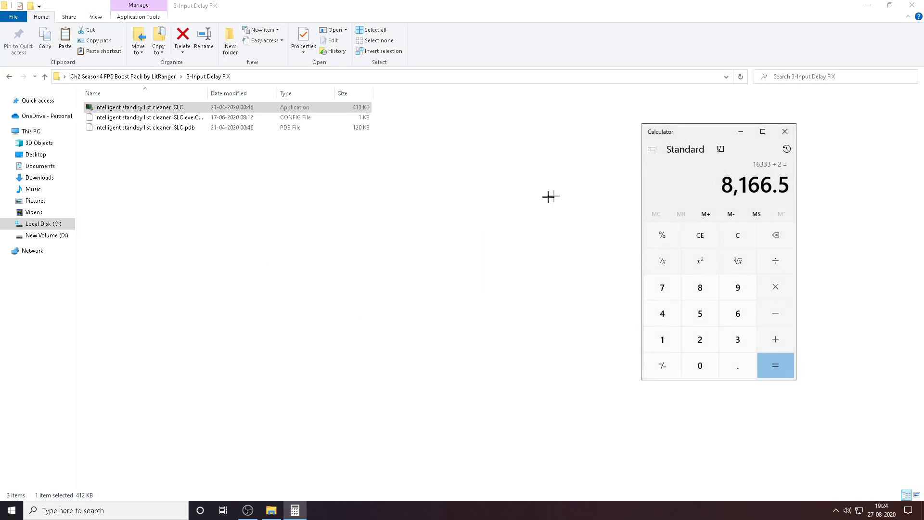
pyautogui.click(785, 131)
pyautogui.click(477, 186)
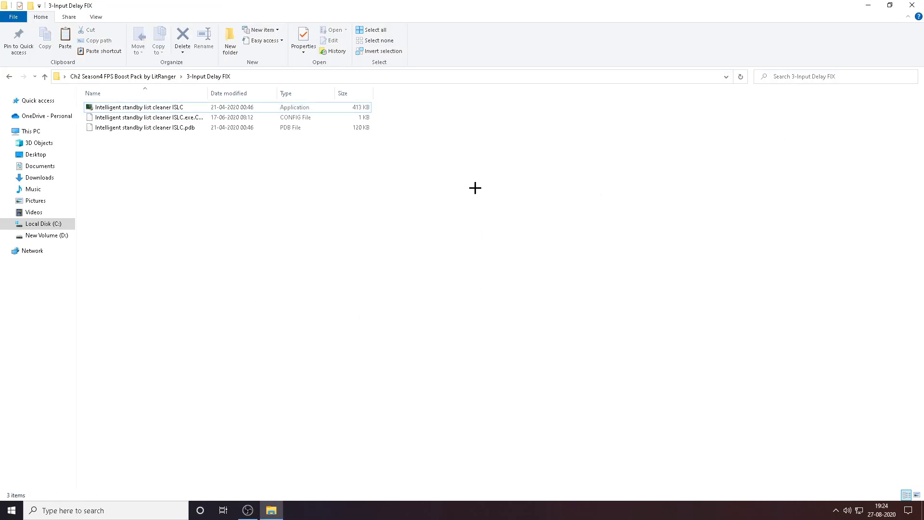
# - Launch the WGBSetup_1.5.6.80 installer from the "4- FPS Booster" folder of the boost pack
pyautogui.click(9, 76)
pyautogui.click(106, 138)
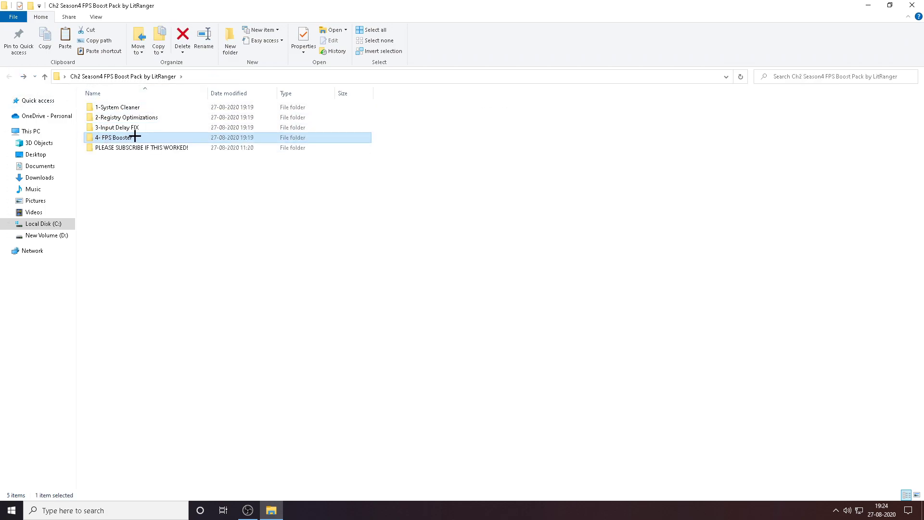
pyautogui.doubleClick(101, 137)
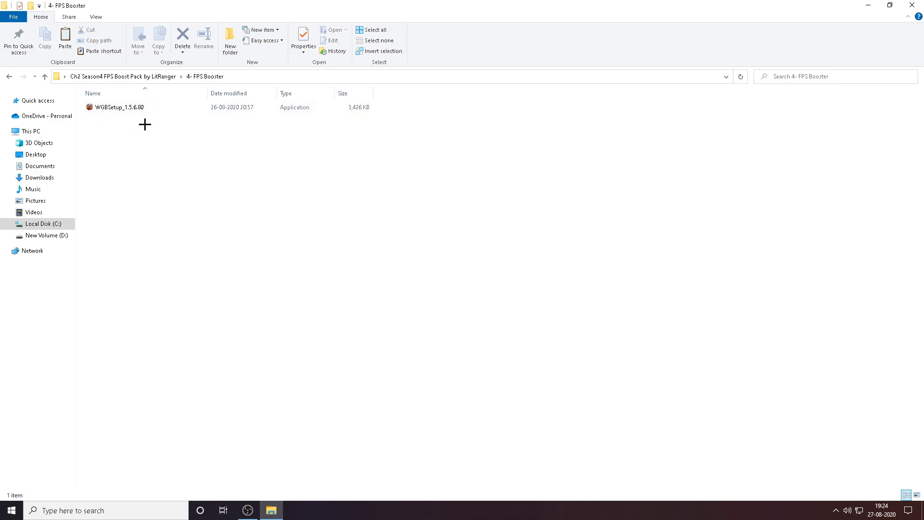
pyautogui.doubleClick(132, 108)
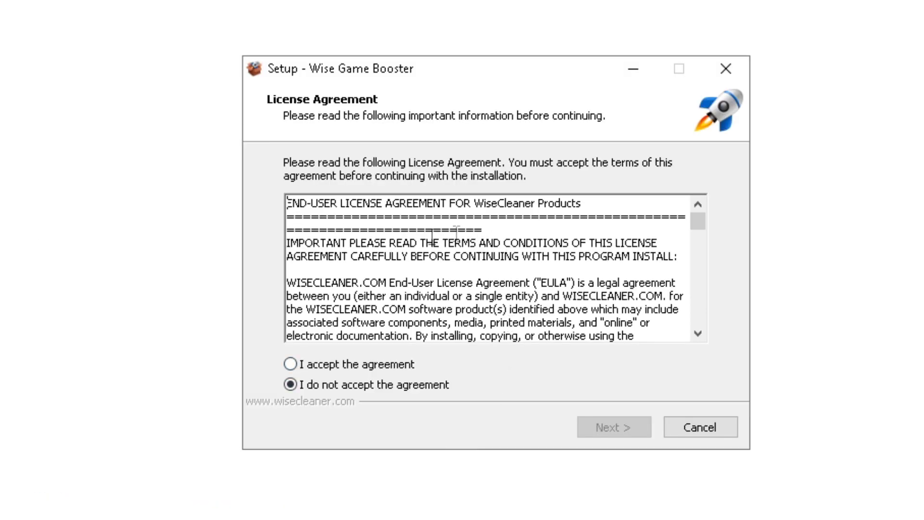
# - Install Wise Game Booster in the default folder, accepting the license, skipping the release log and launching the program on finish
pyautogui.click(310, 364)
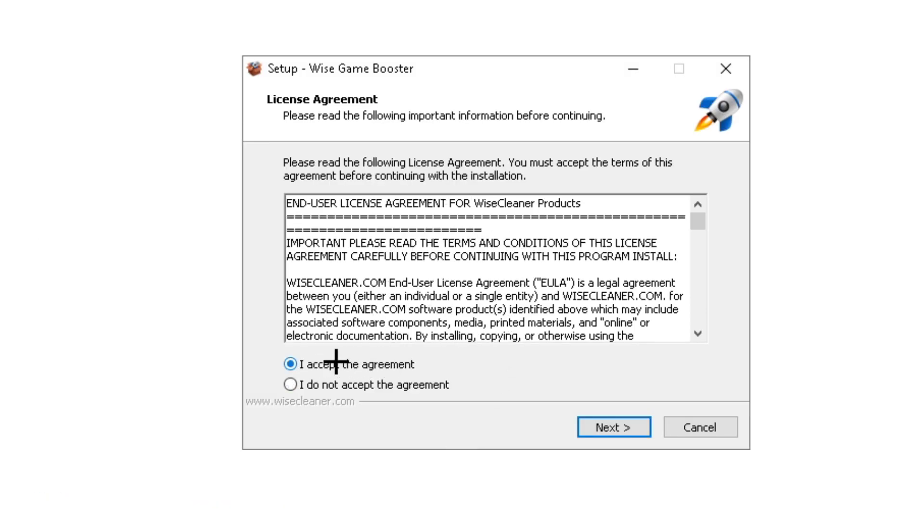
pyautogui.click(615, 428)
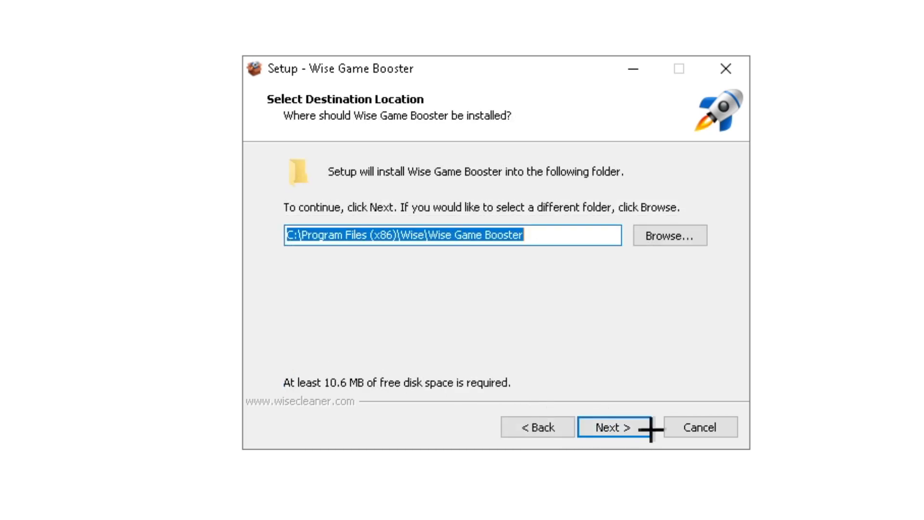
pyautogui.click(615, 427)
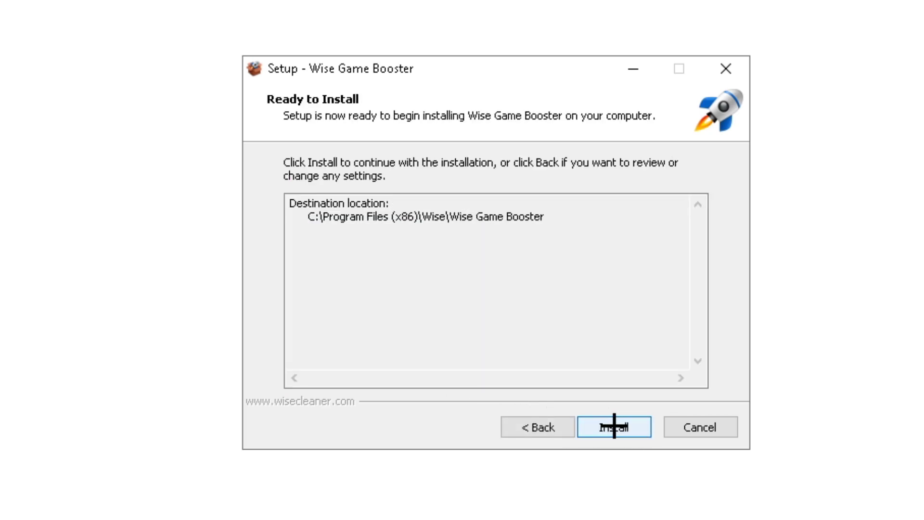
pyautogui.click(614, 427)
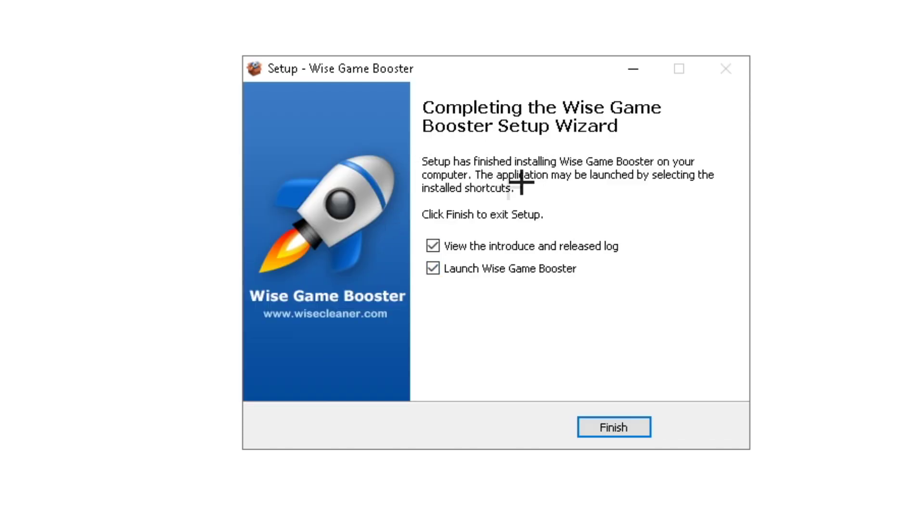
pyautogui.click(491, 246)
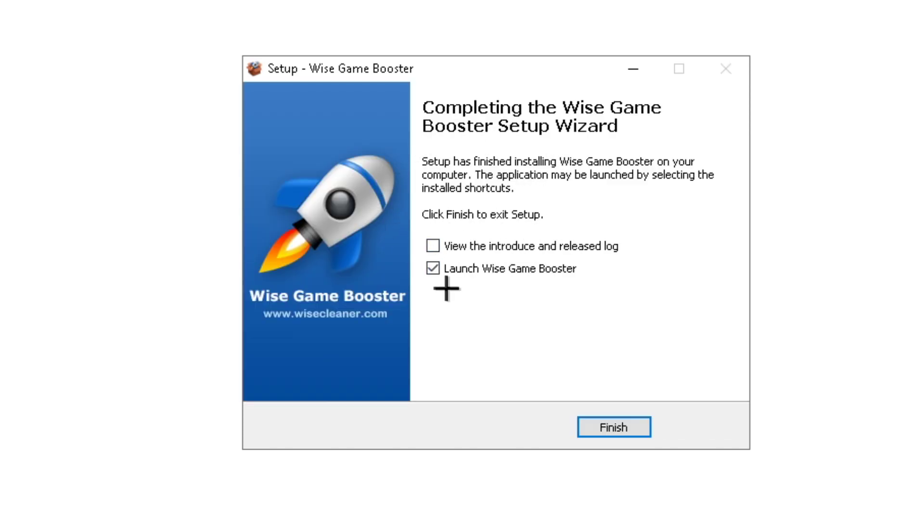
pyautogui.click(619, 426)
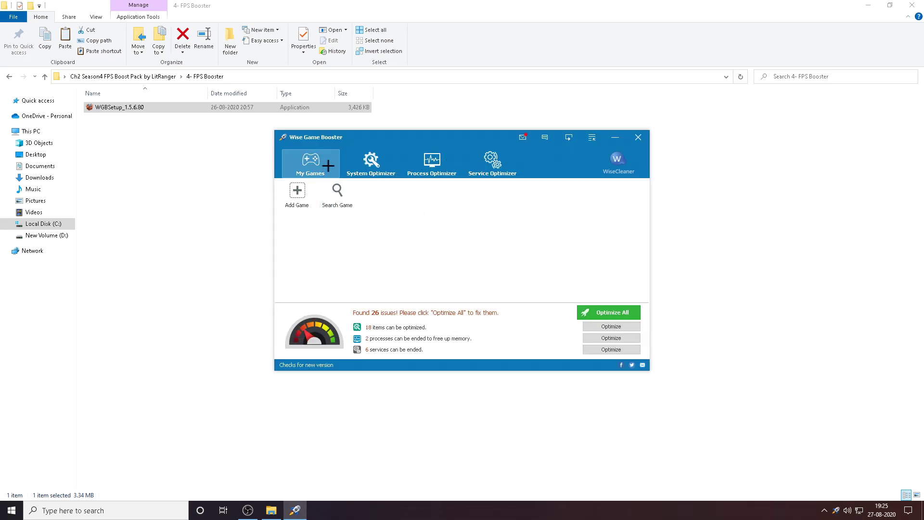
# - Optimize all found issues in Wise Game Booster and end the SearchApp.exe process
pyautogui.click(613, 314)
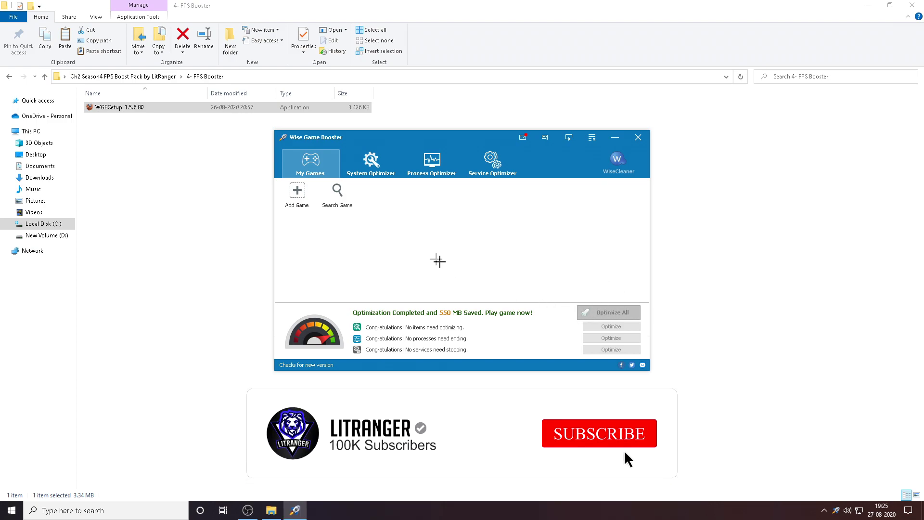
pyautogui.click(359, 159)
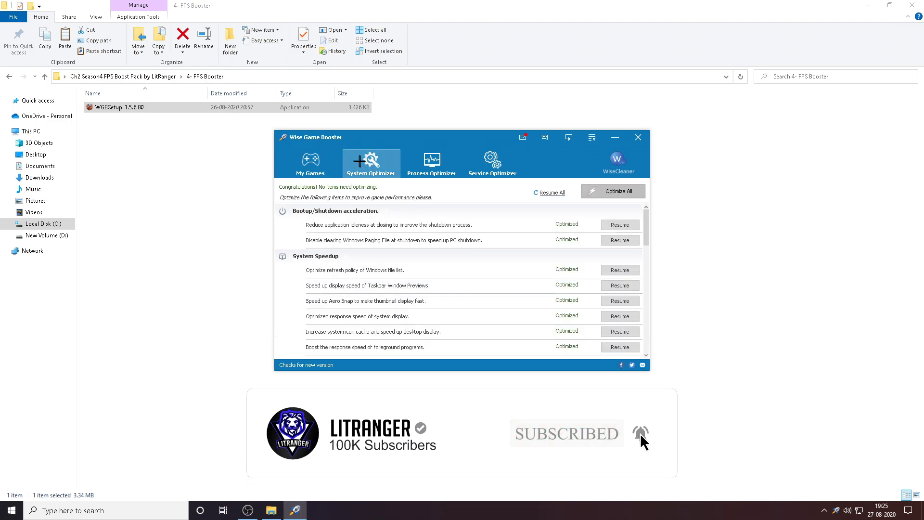
pyautogui.click(432, 164)
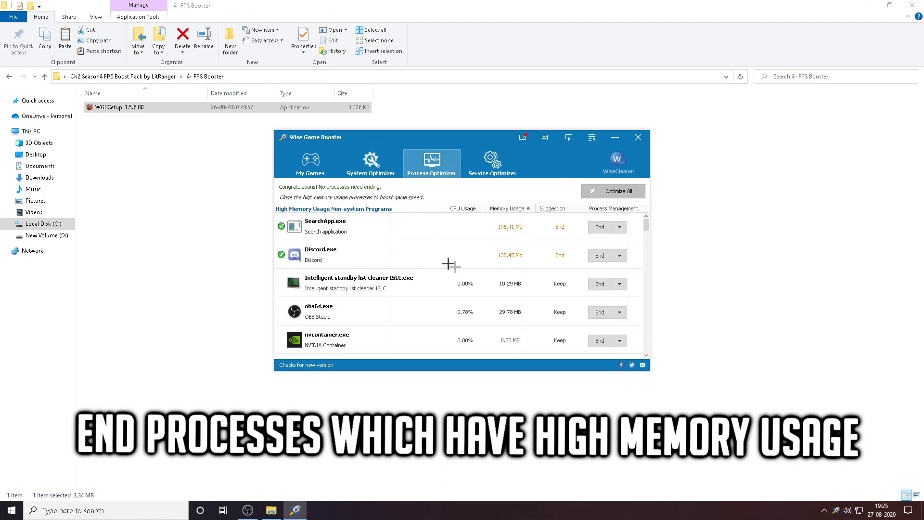
pyautogui.click(601, 227)
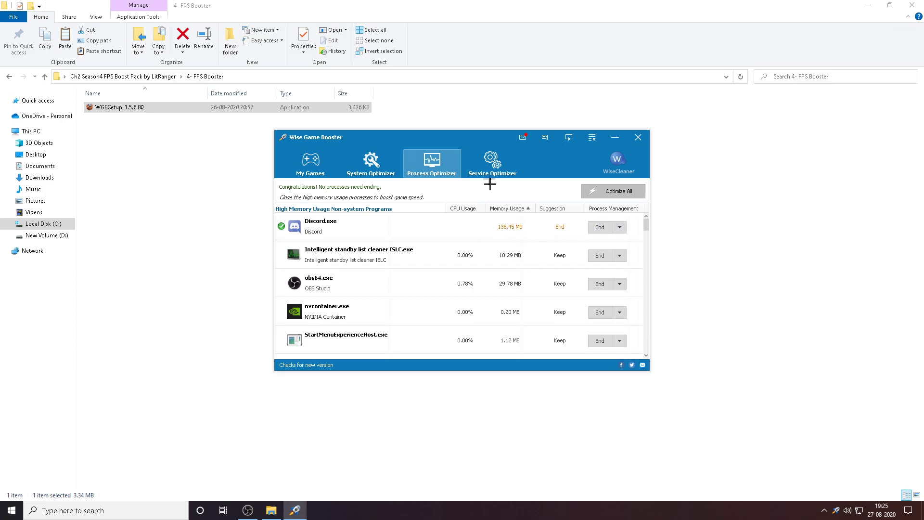
# - Review the services listed in the Service Optimizer, return to My Games and close Wise Game Booster
pyautogui.click(479, 162)
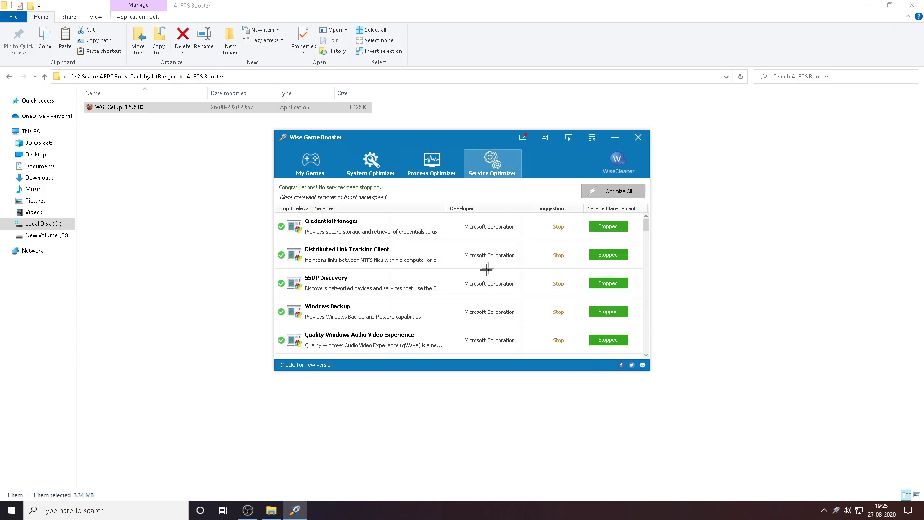
pyautogui.scroll(-4, 526, 294)
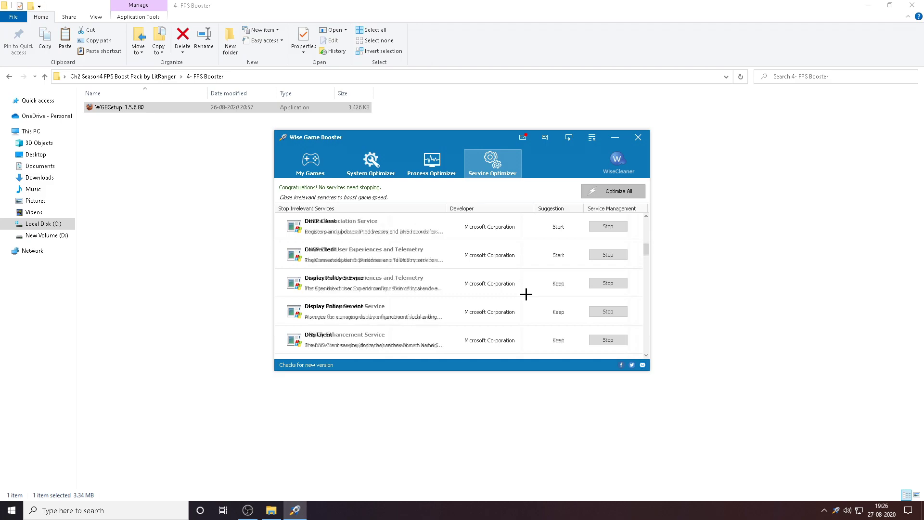
pyautogui.scroll(4, 527, 294)
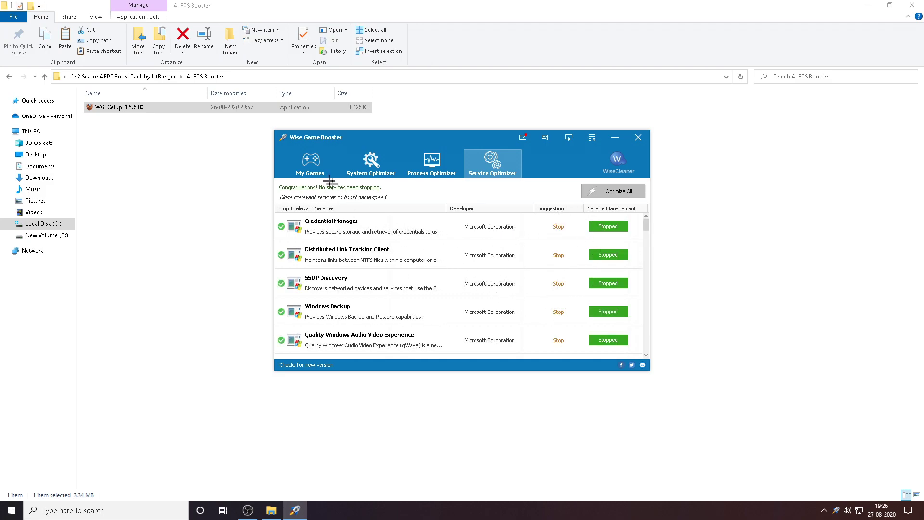
pyautogui.click(314, 166)
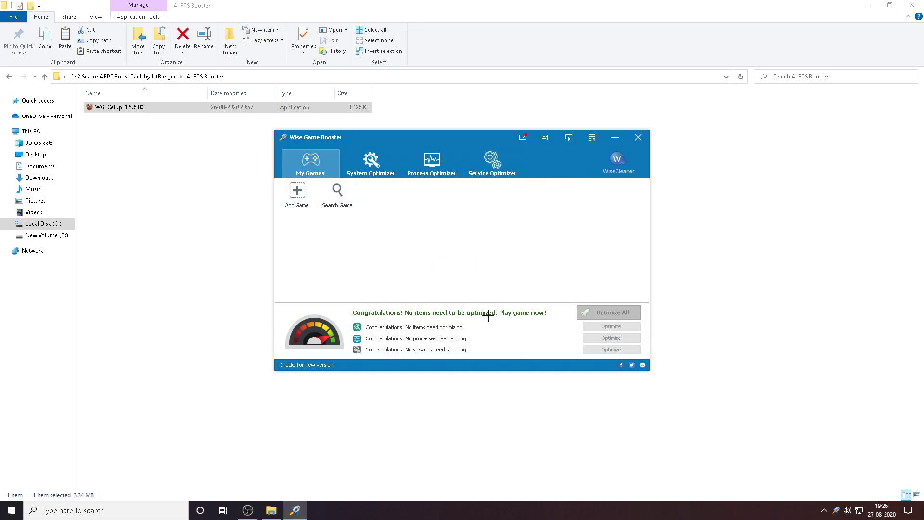
pyautogui.click(638, 137)
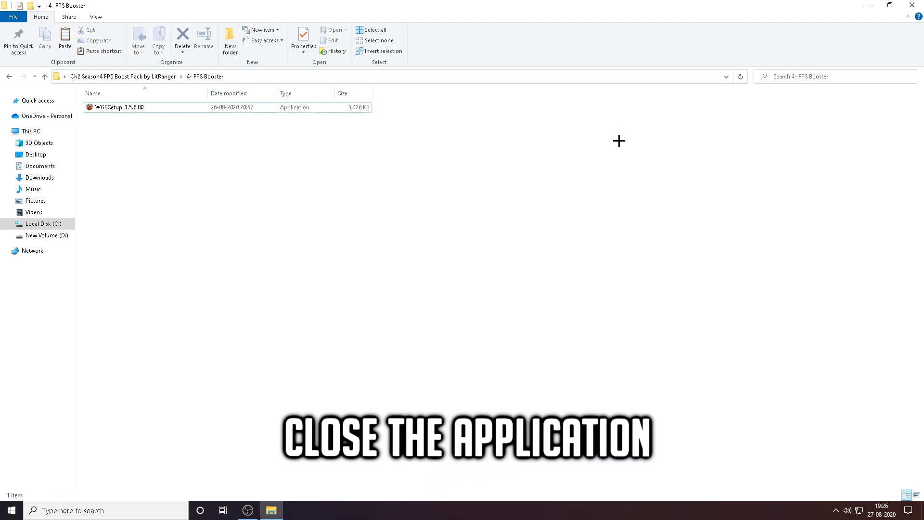
# - Return to the main FPS Boost Pack folder and close File Explorer
pyautogui.click(9, 76)
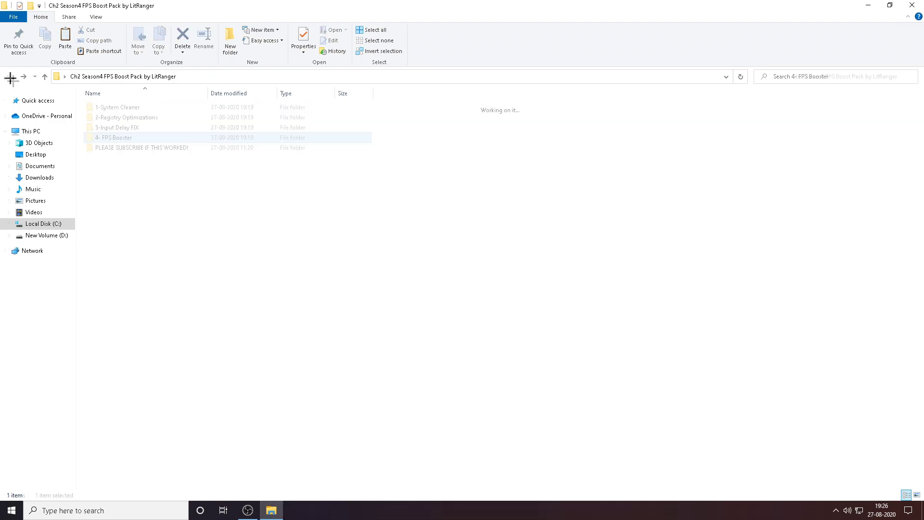
pyautogui.moveTo(223, 171); pyautogui.dragTo(112, 144)
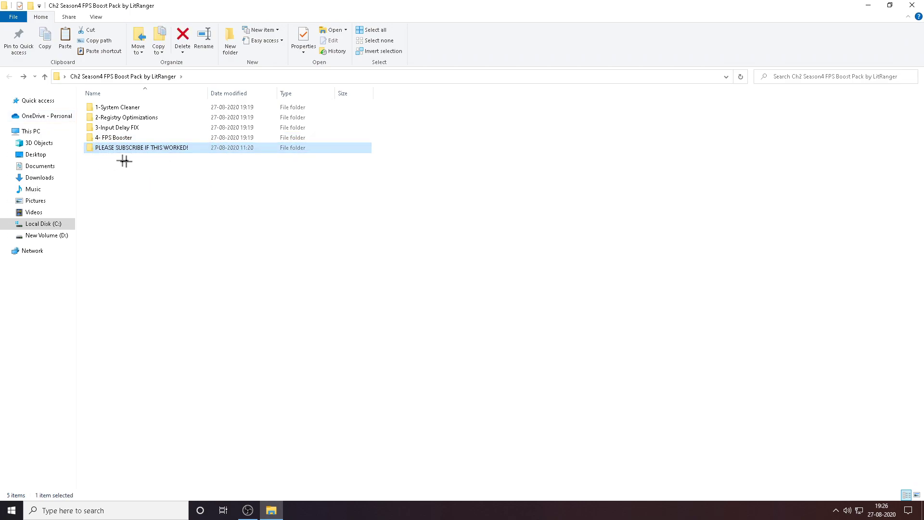
pyautogui.click(183, 182)
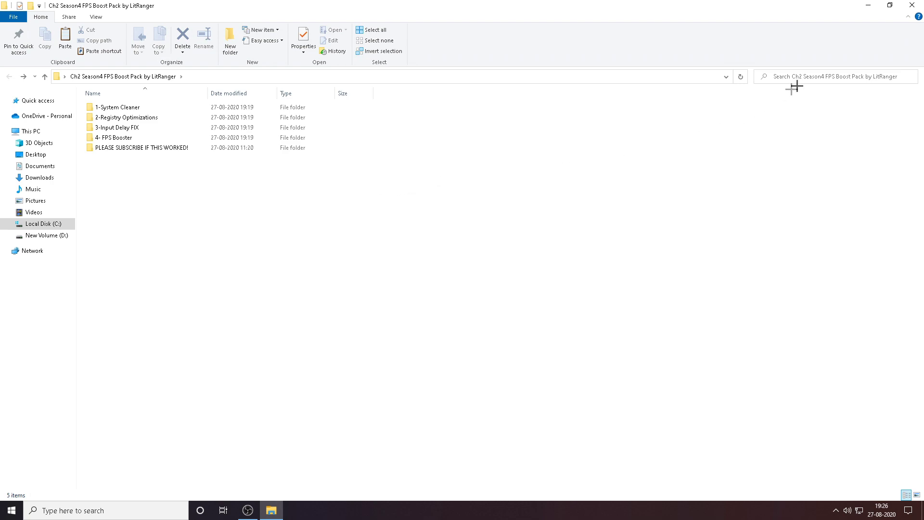
pyautogui.click(911, 5)
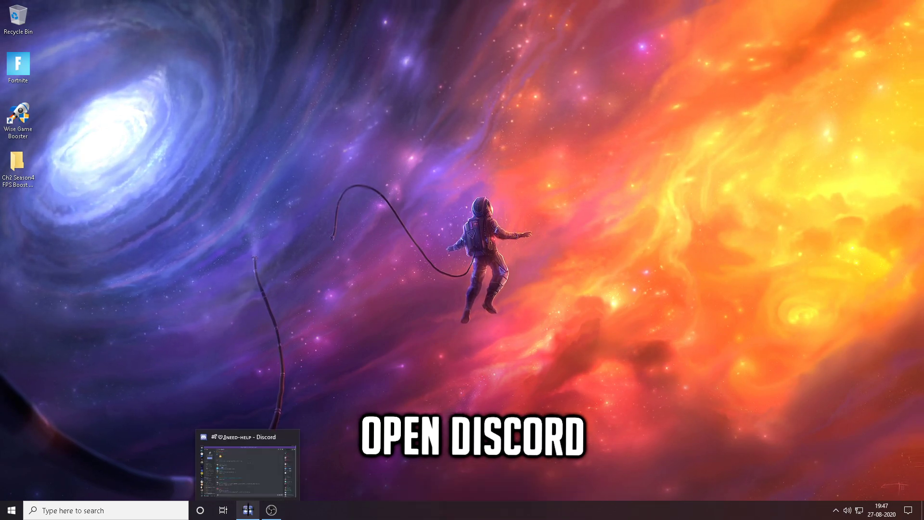
# - Open Discord, check the Hardware Acceleration switch in its Appearance settings without applying a change, and close Discord
pyautogui.click(247, 510)
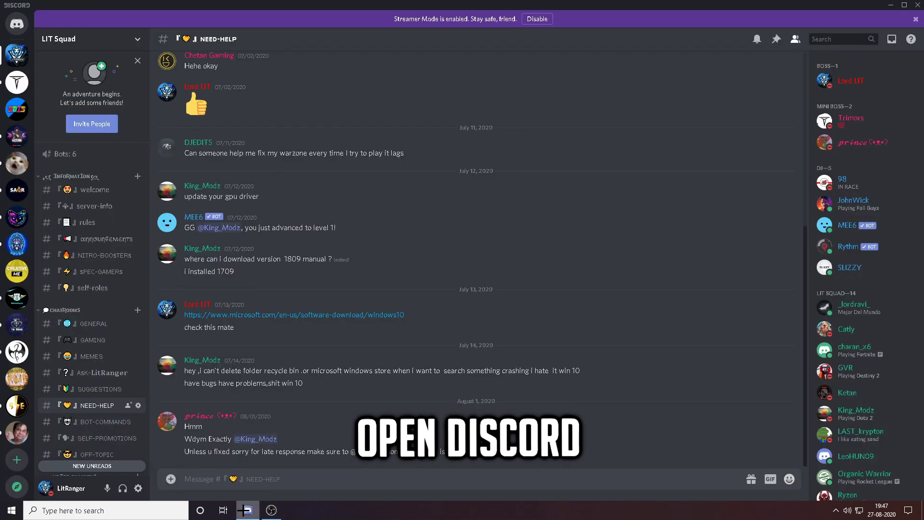
pyautogui.click(138, 489)
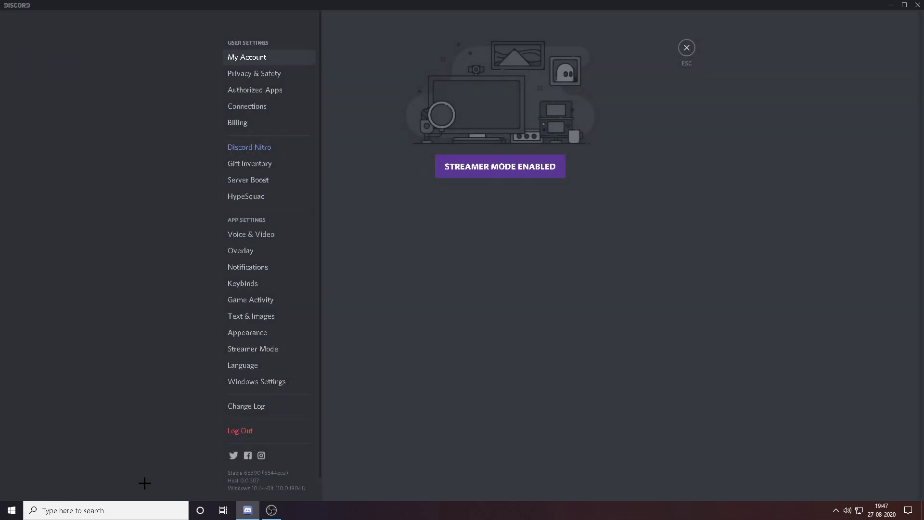
pyautogui.click(246, 332)
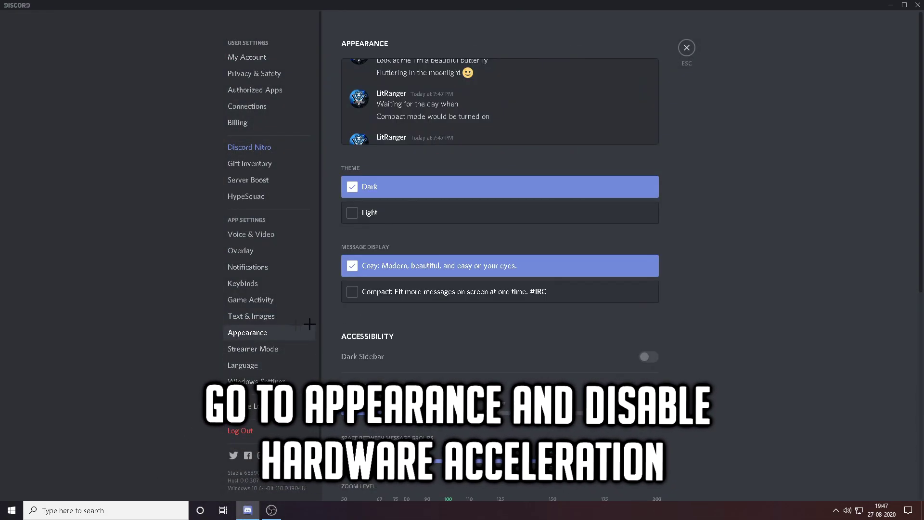
pyautogui.scroll(-8, 413, 324)
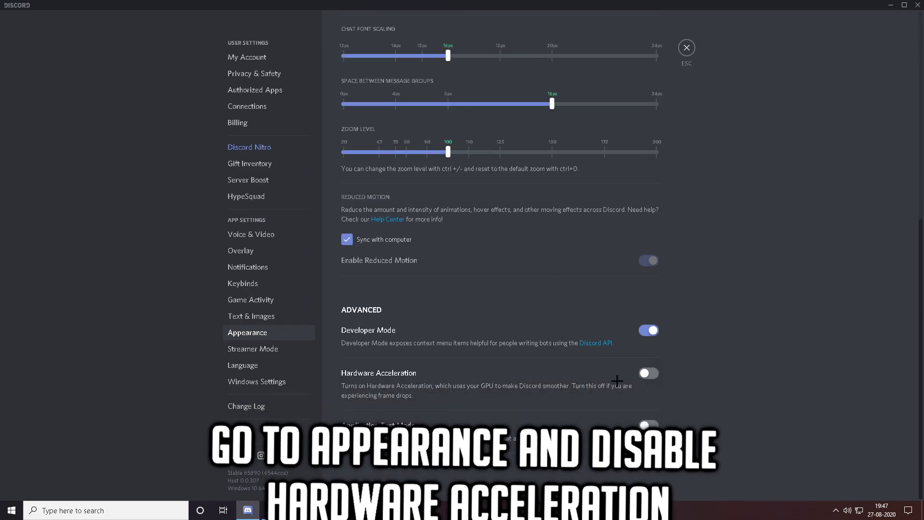
pyautogui.click(645, 375)
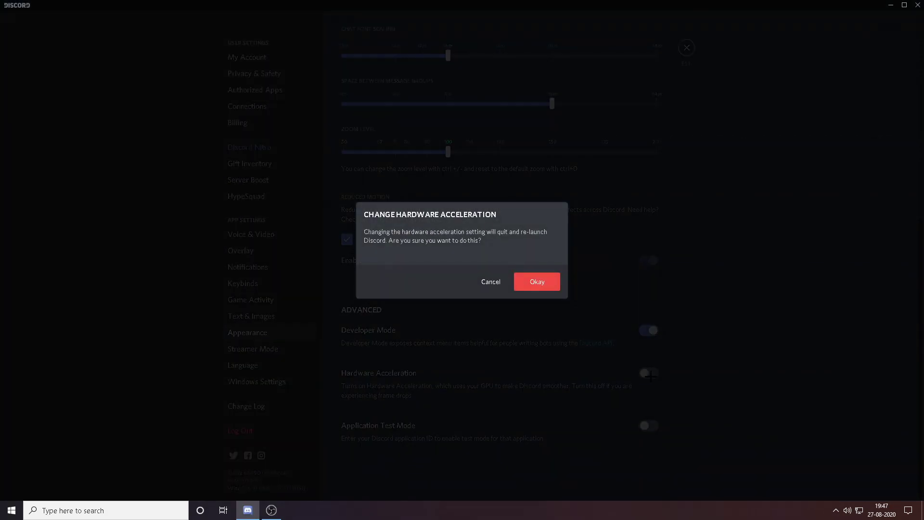
pyautogui.click(500, 284)
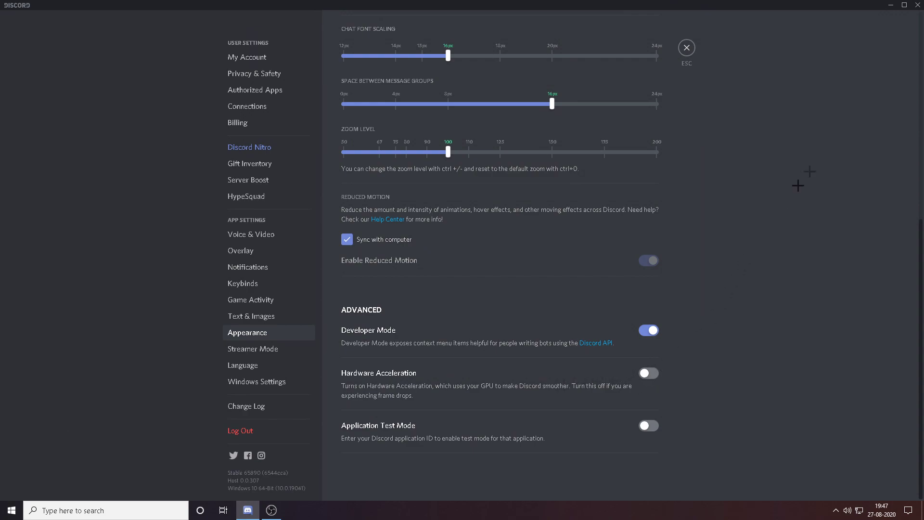
pyautogui.click(919, 6)
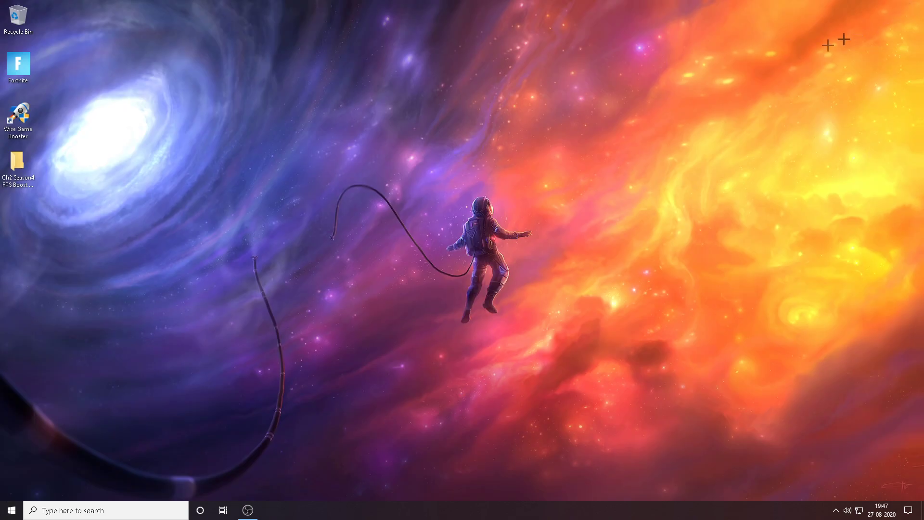
# - Search Windows for Google Chrome and open it
pyautogui.click(116, 504)
pyautogui.write('goo')
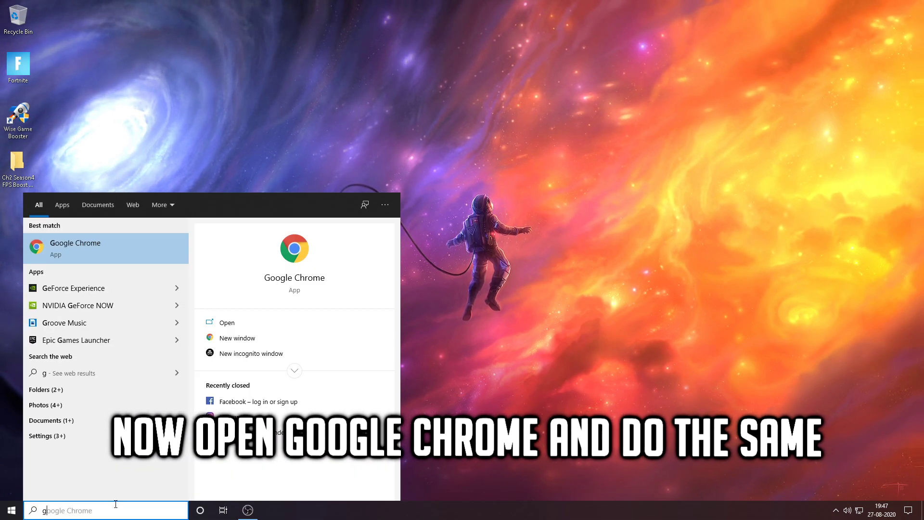
pyautogui.click(95, 249)
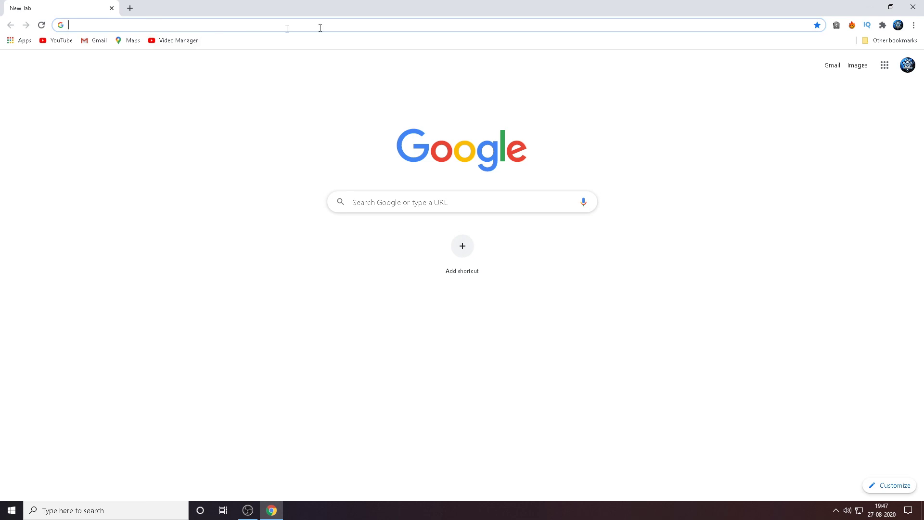
# - Open Chrome's advanced System settings and check the "Use hardware acceleration when available" switch, toggling it on and back off
pyautogui.click(915, 25)
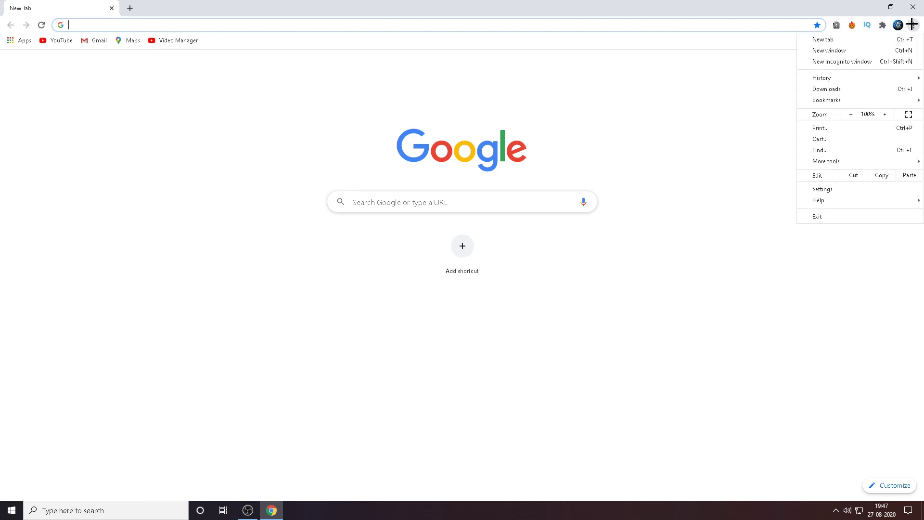
pyautogui.moveTo(858, 157)
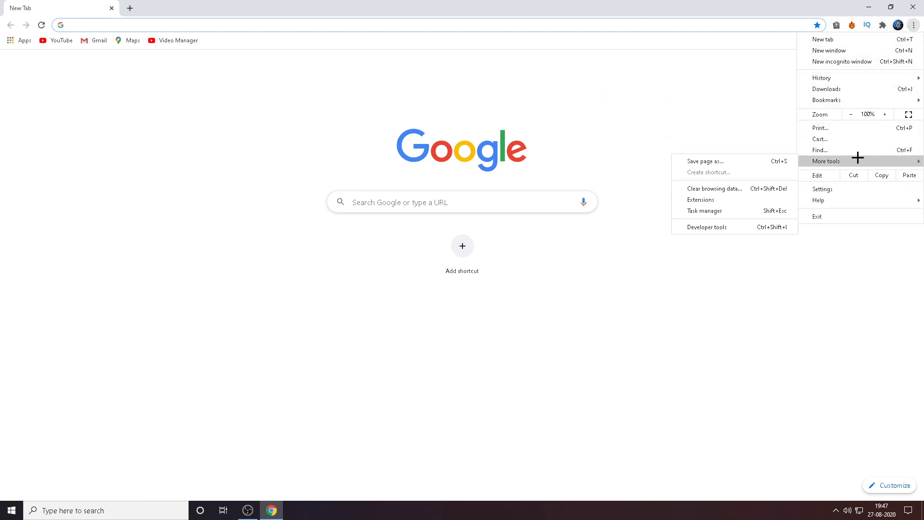
pyautogui.click(826, 189)
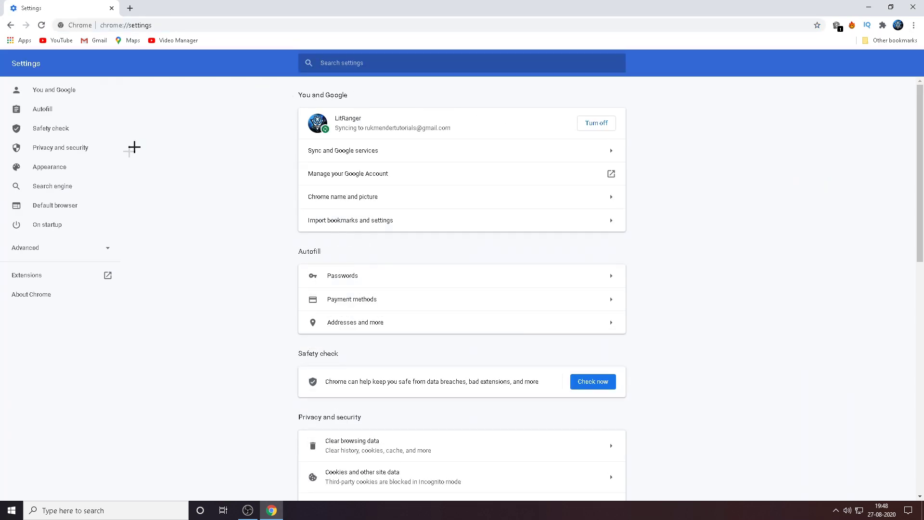
pyautogui.click(86, 252)
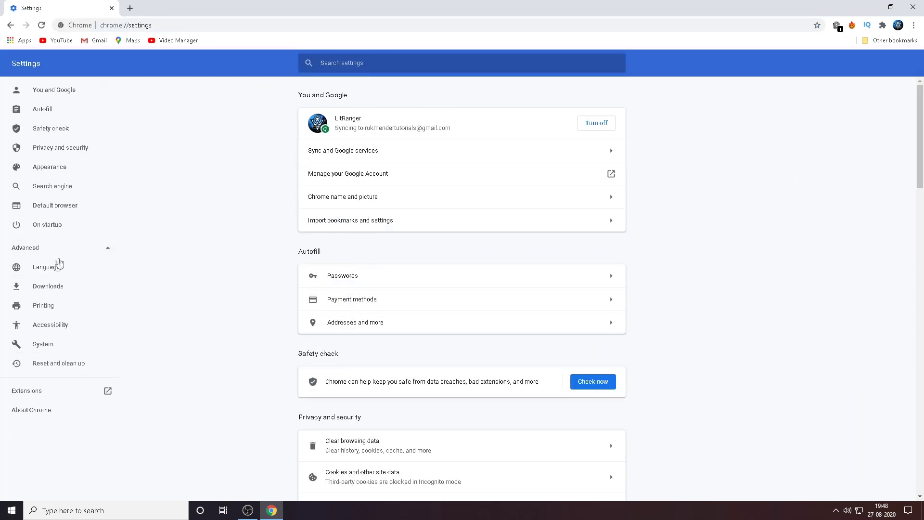
pyautogui.click(30, 346)
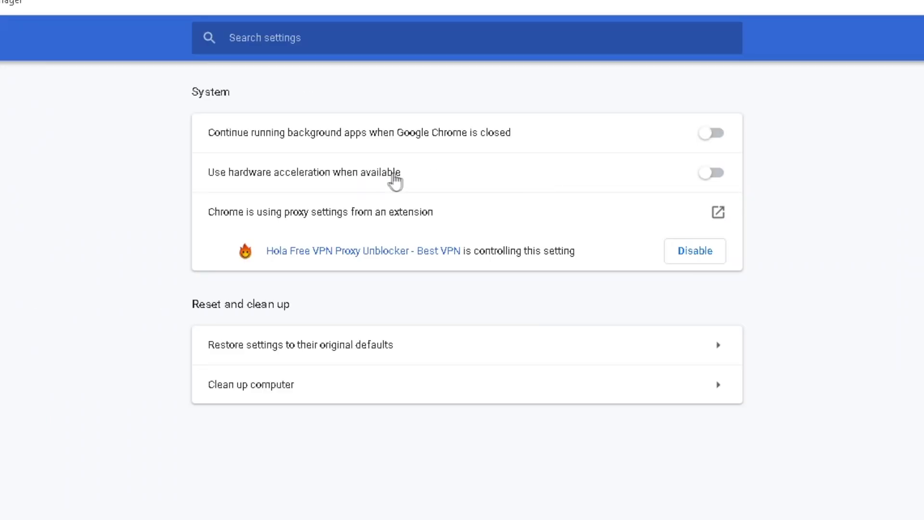
pyautogui.click(714, 176)
pyautogui.click(711, 183)
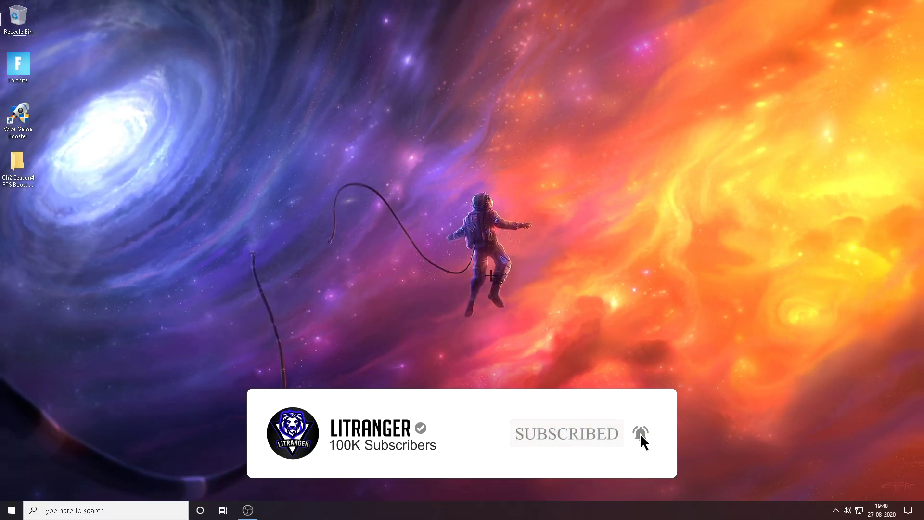
# - Switch to Discord running in the background and leave its Appearance settings to return to the LIT Squad server
pyautogui.click(836, 510)
pyautogui.doubleClick(825, 483)
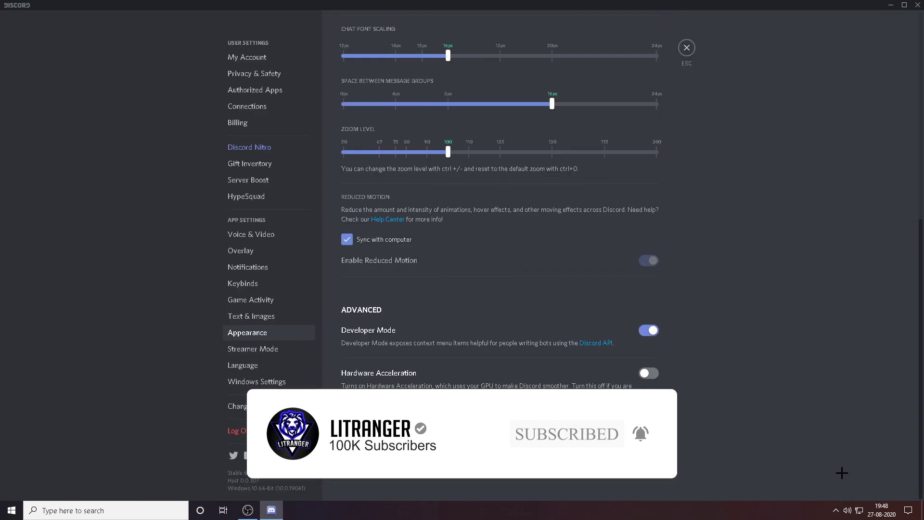
pyautogui.press('Escape')
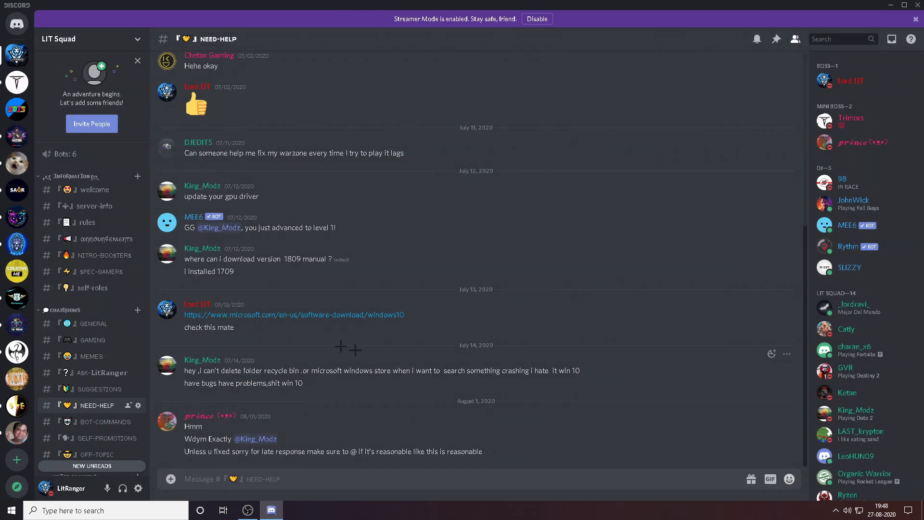
# - Look through the messages in the LIT Squad server's NEED-HELP channel and minimize Discord
pyautogui.scroll(1, 387, 419)
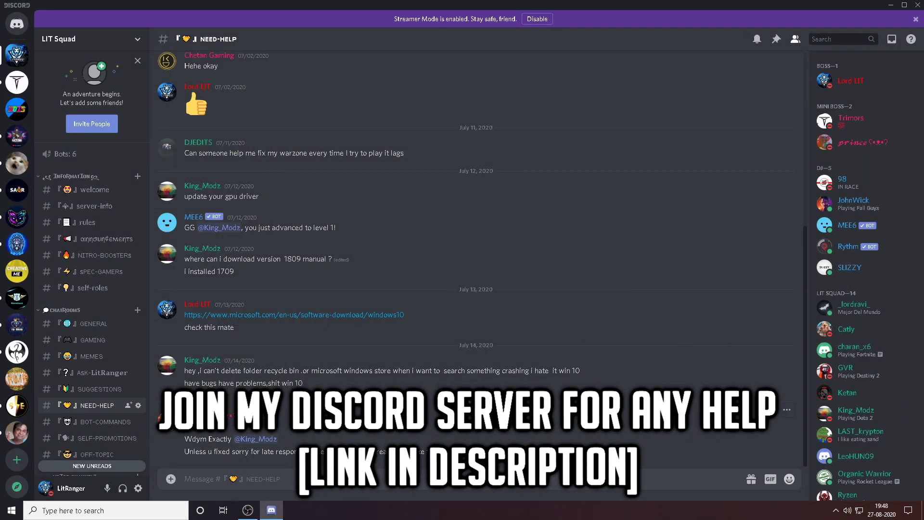
pyautogui.scroll(1, 476, 260)
pyautogui.scroll(-2, 476, 260)
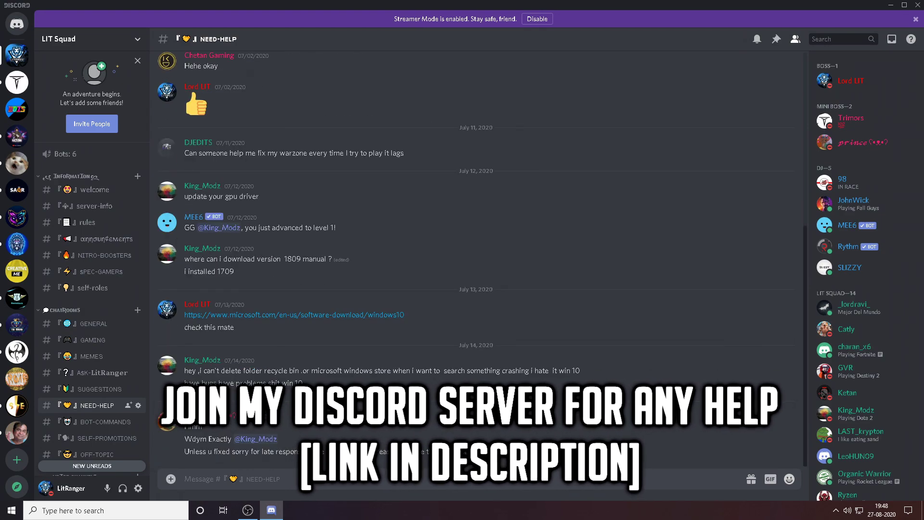
pyautogui.scroll(2, 477, 260)
pyautogui.scroll(3, 416, 370)
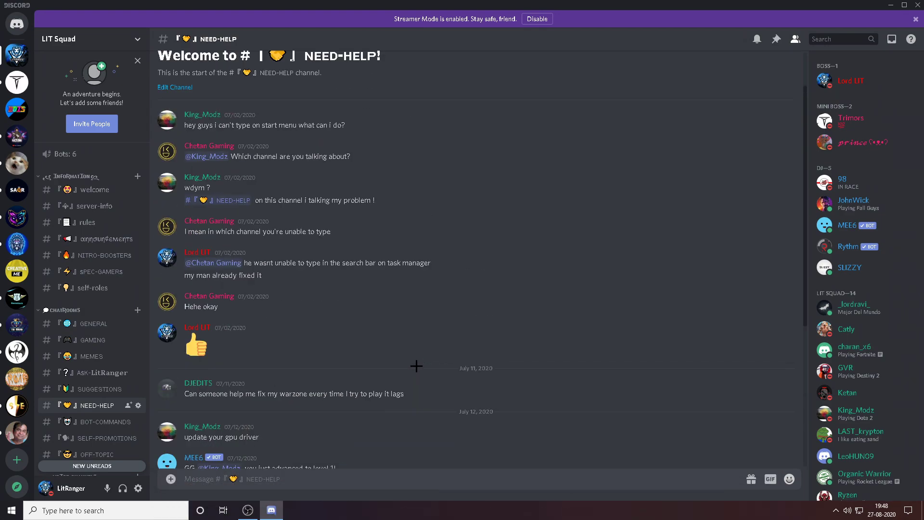
pyautogui.scroll(-5, 409, 364)
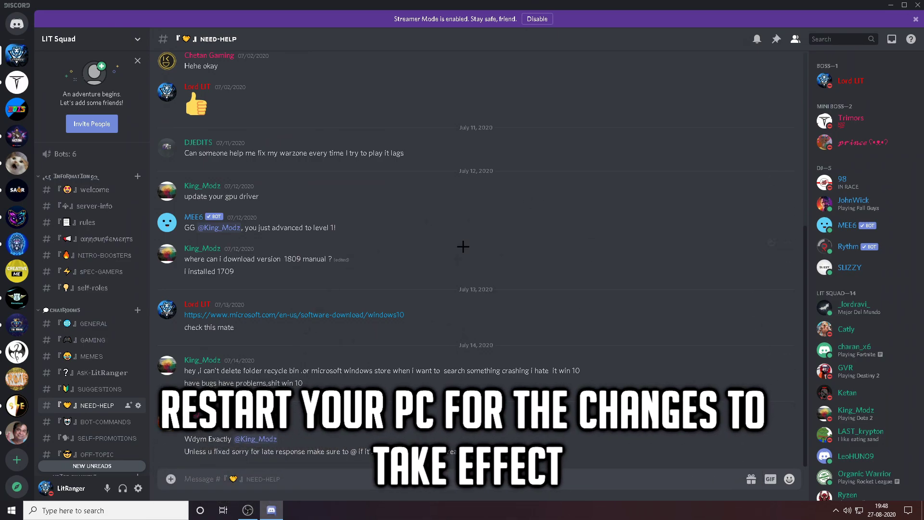
pyautogui.click(891, 7)
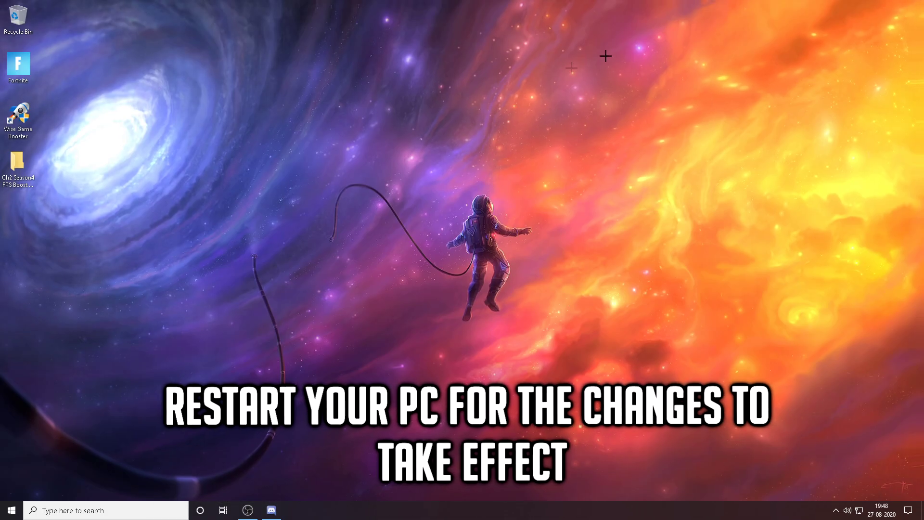